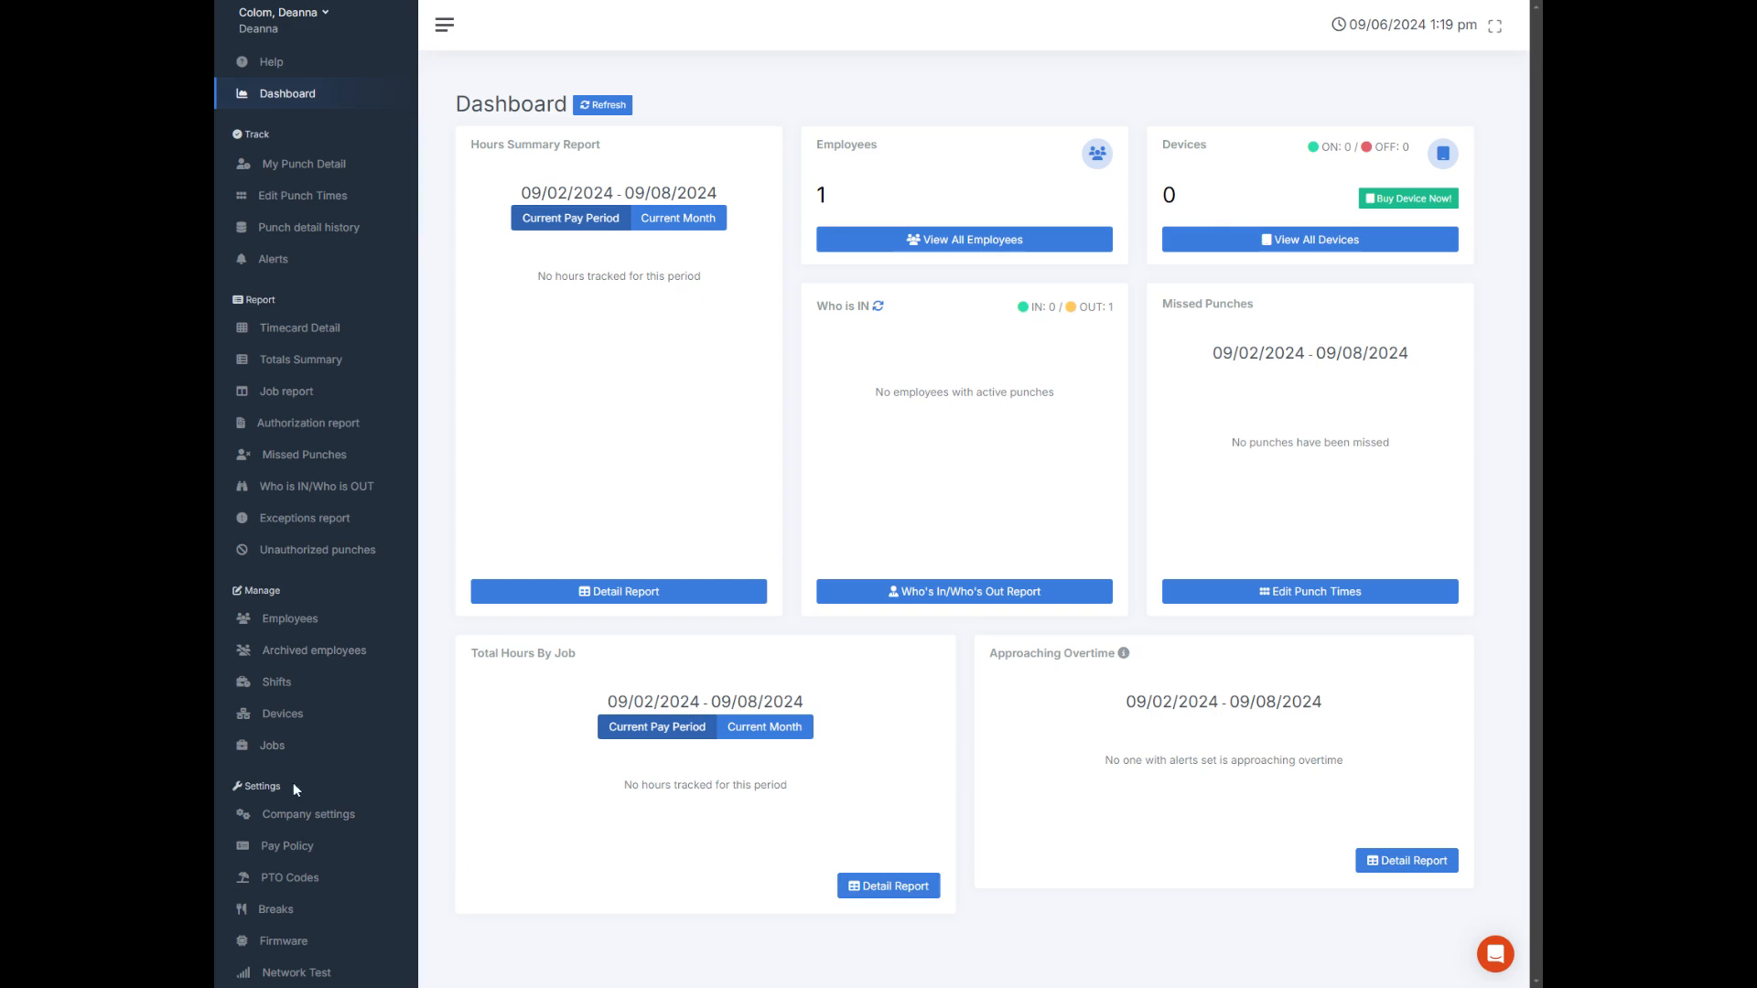
Step: Open the company settings
scroll(314, 576, "up", 2)
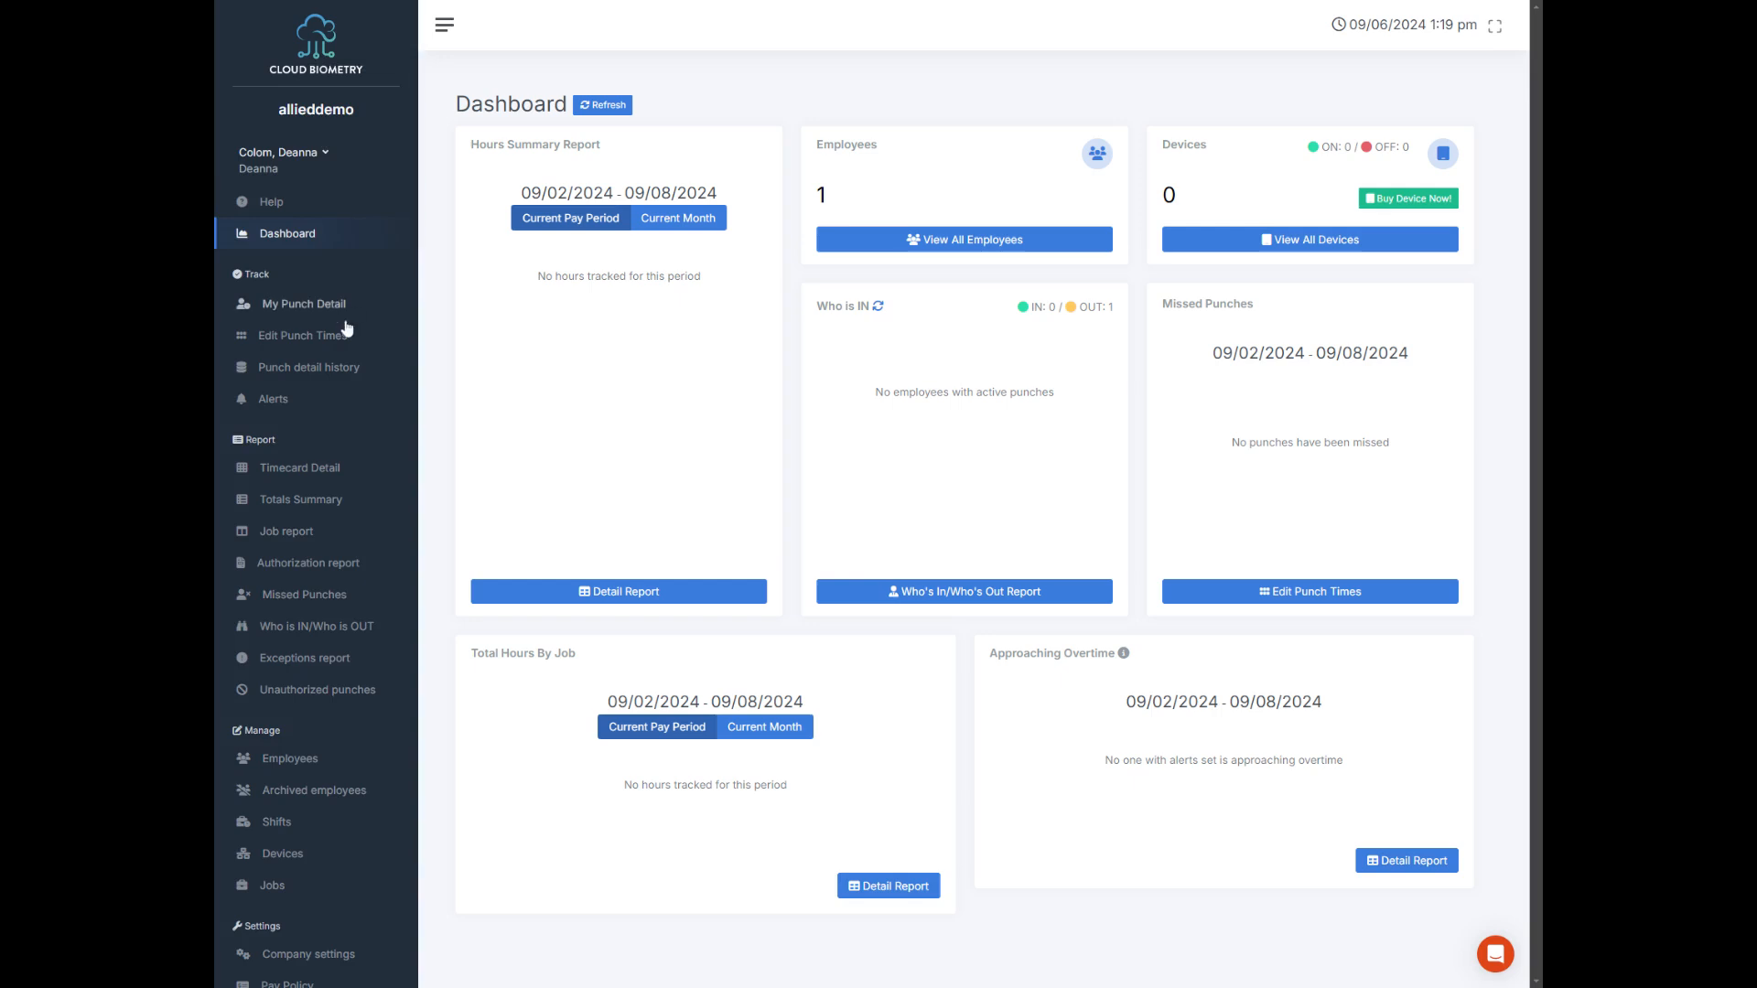
scroll(314, 641, "down", 2)
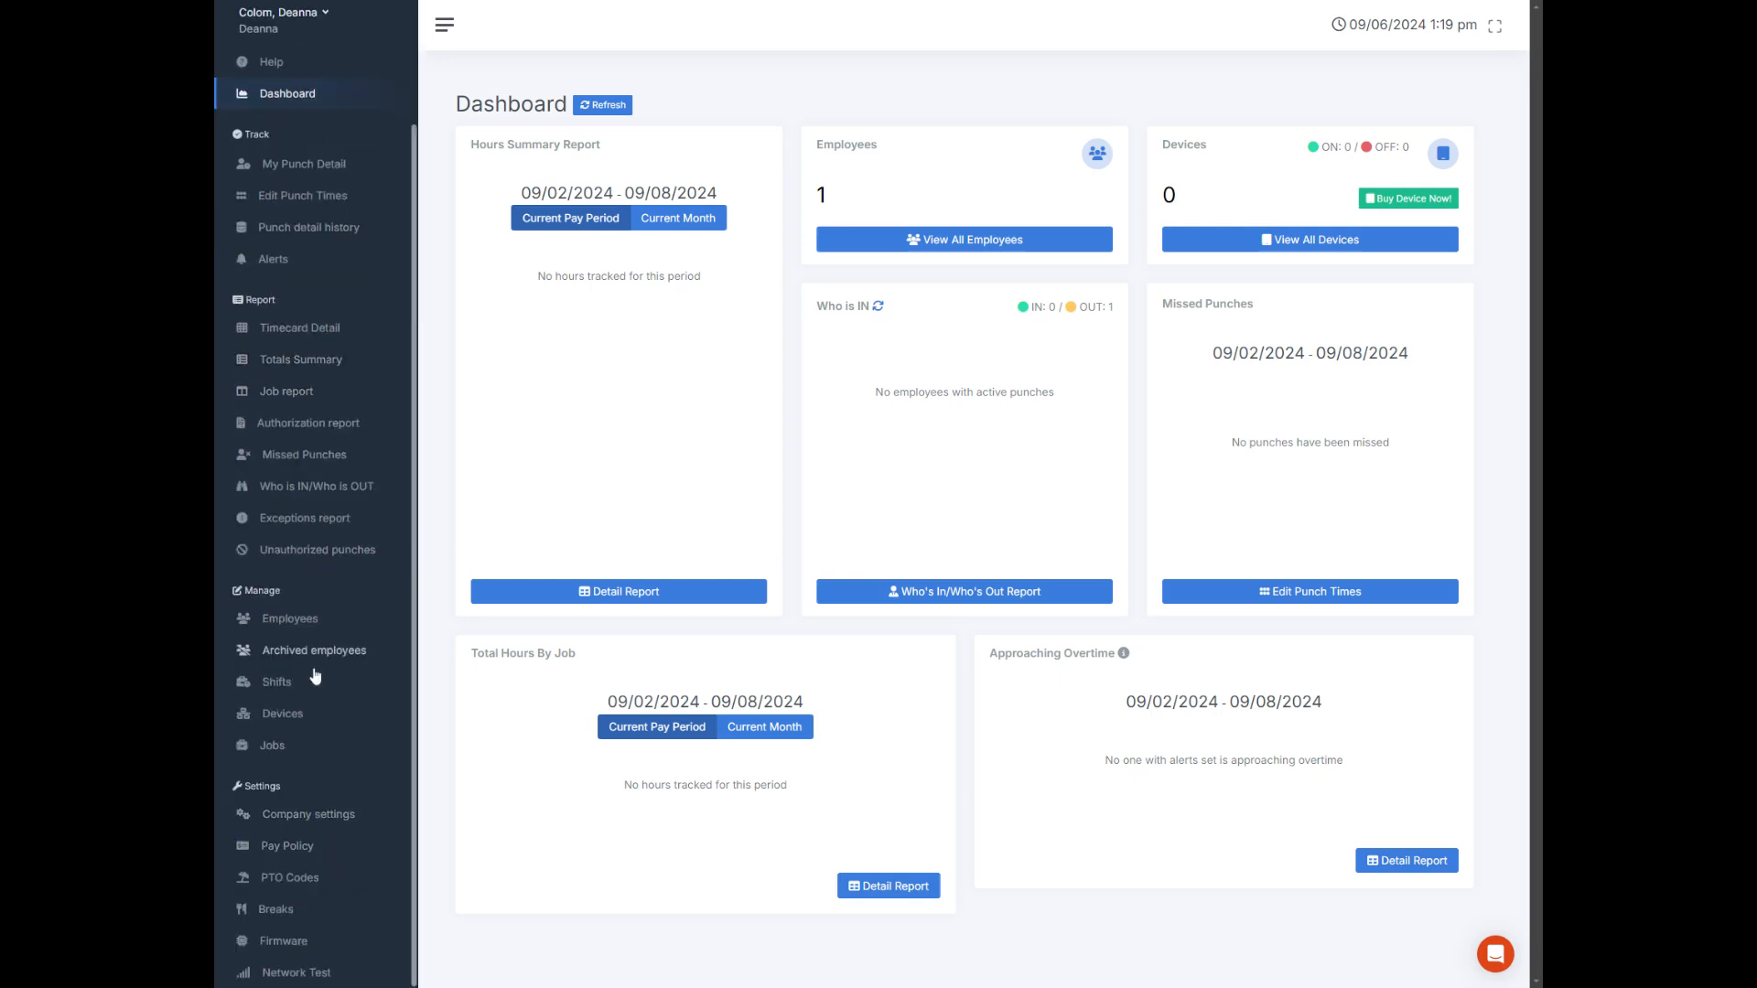
left_click(303, 819)
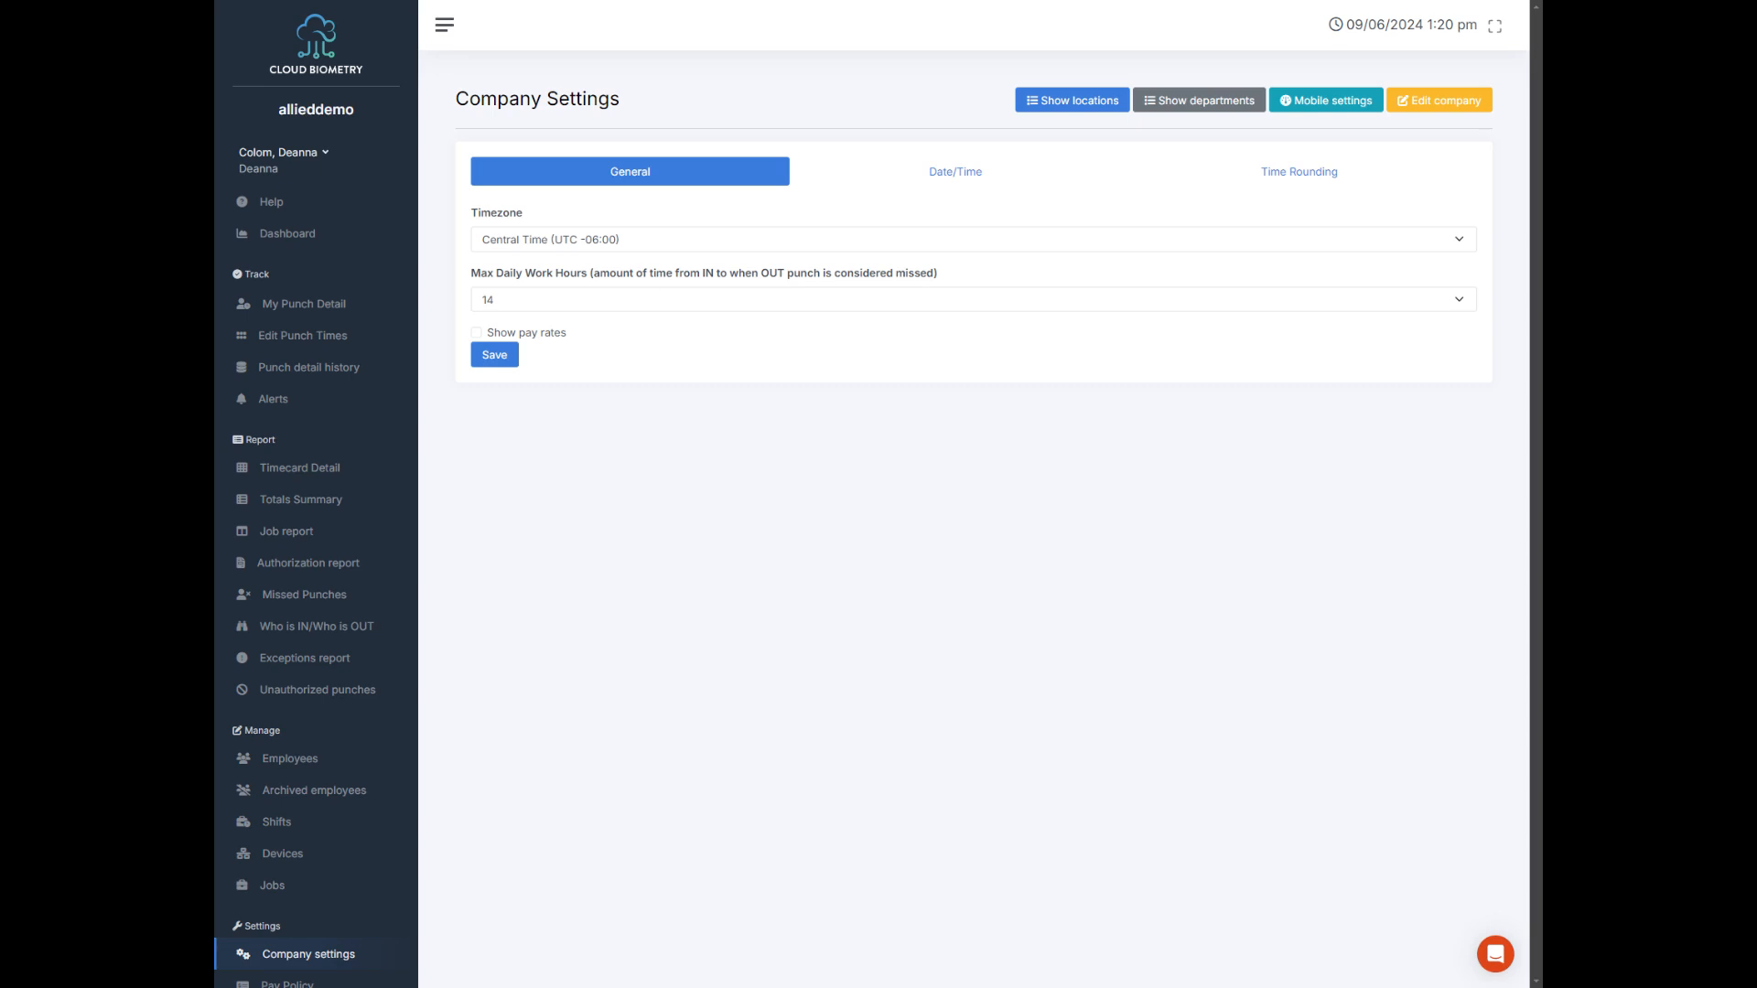
Step: Try toggling the Show pay rates option in the general company settings
left_click(558, 335)
left_click(554, 335)
left_click(554, 335)
Step: Save the company's date format as 10/24/2017, time format as 10:34 pm and total hours format as Hours:minutes
left_click(956, 187)
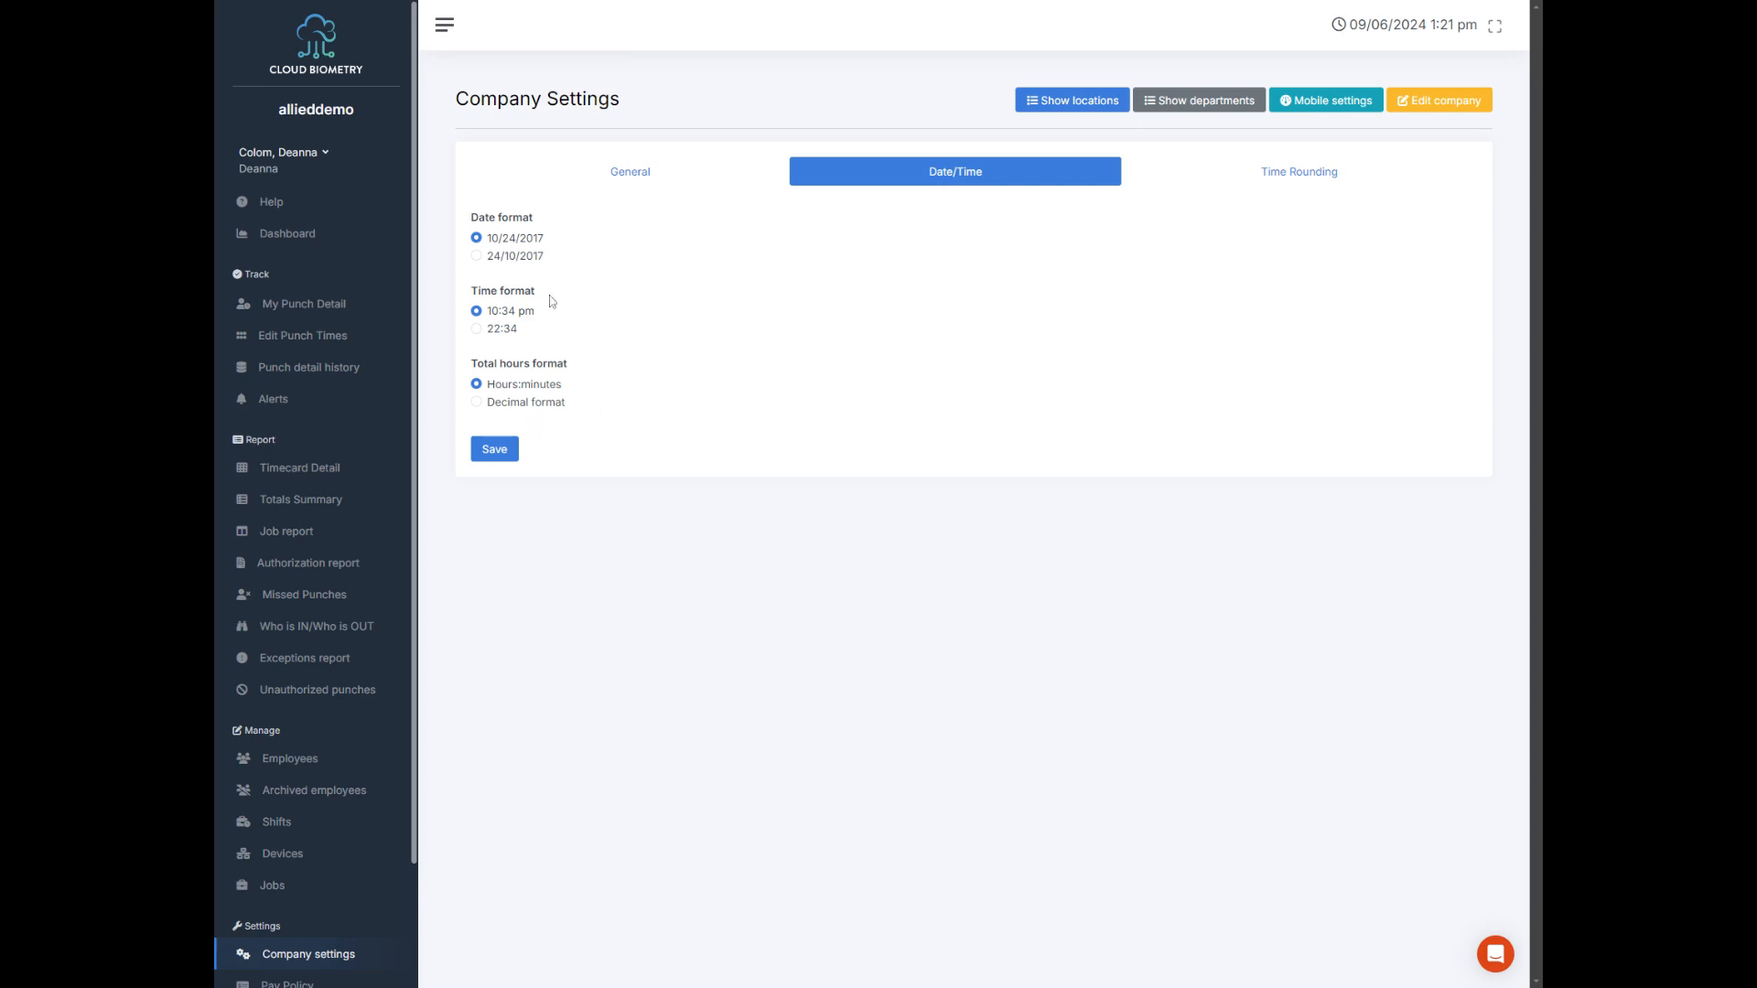
left_click(513, 449)
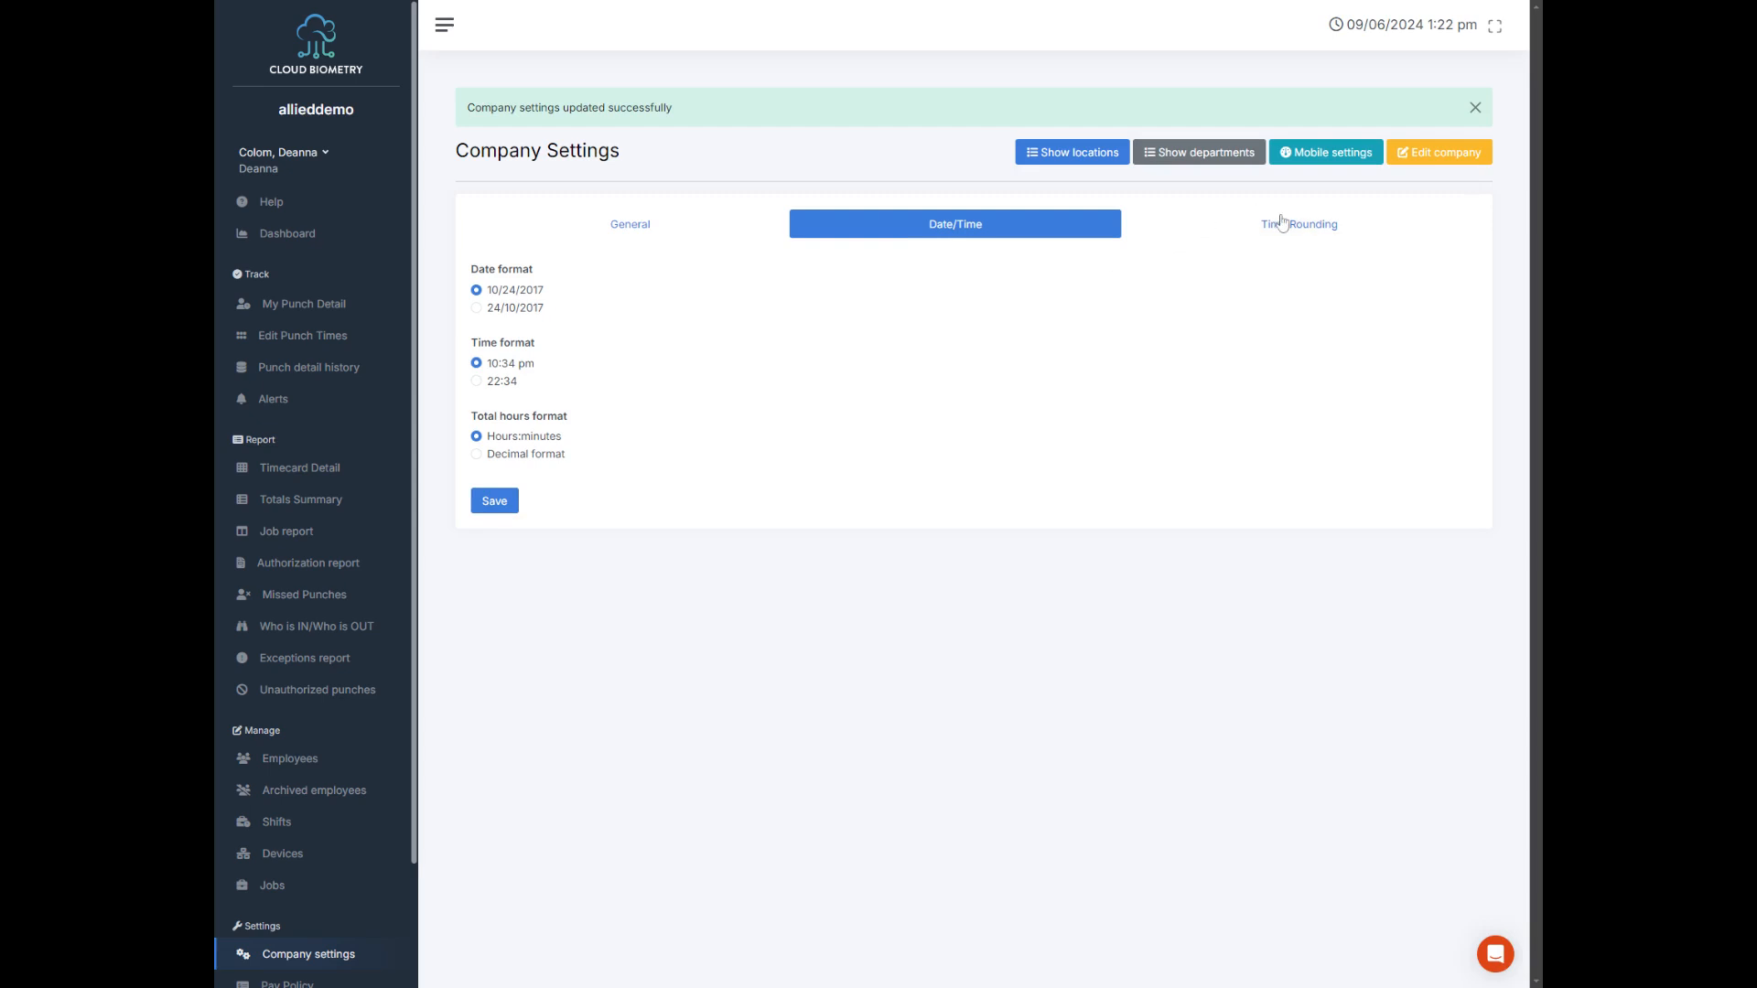
Step: Save the company's time rounding rule as No Rounding
left_click(1282, 228)
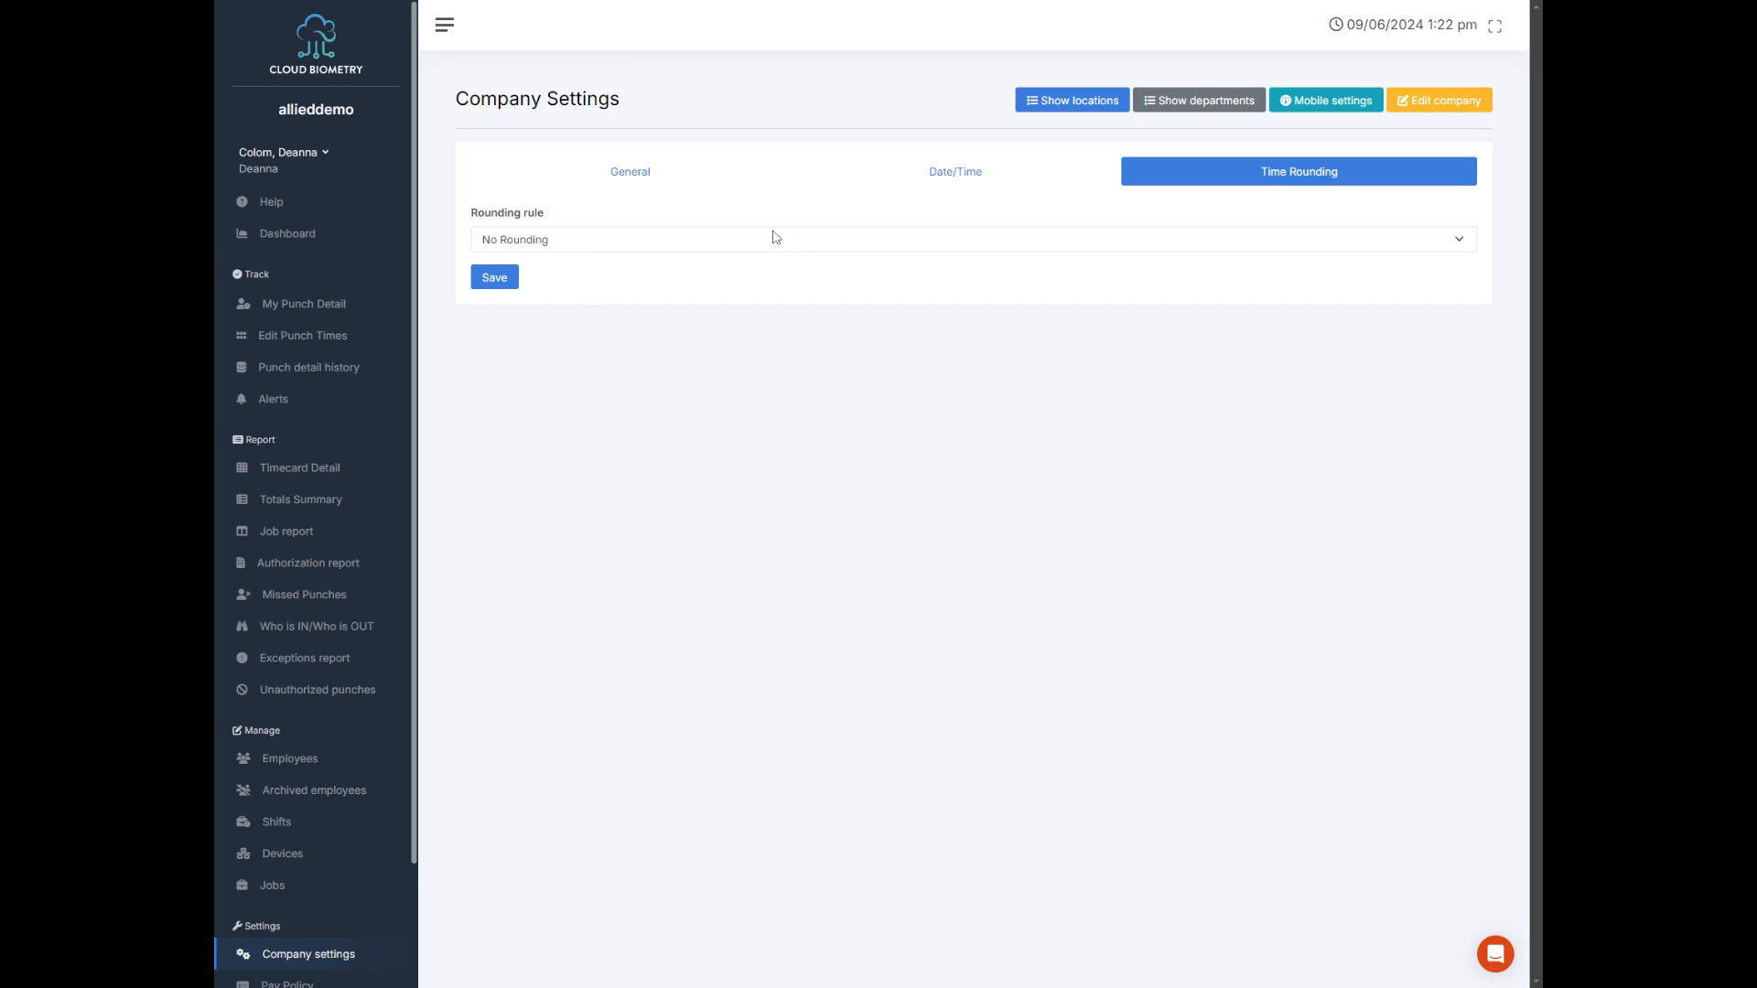
left_click(562, 247)
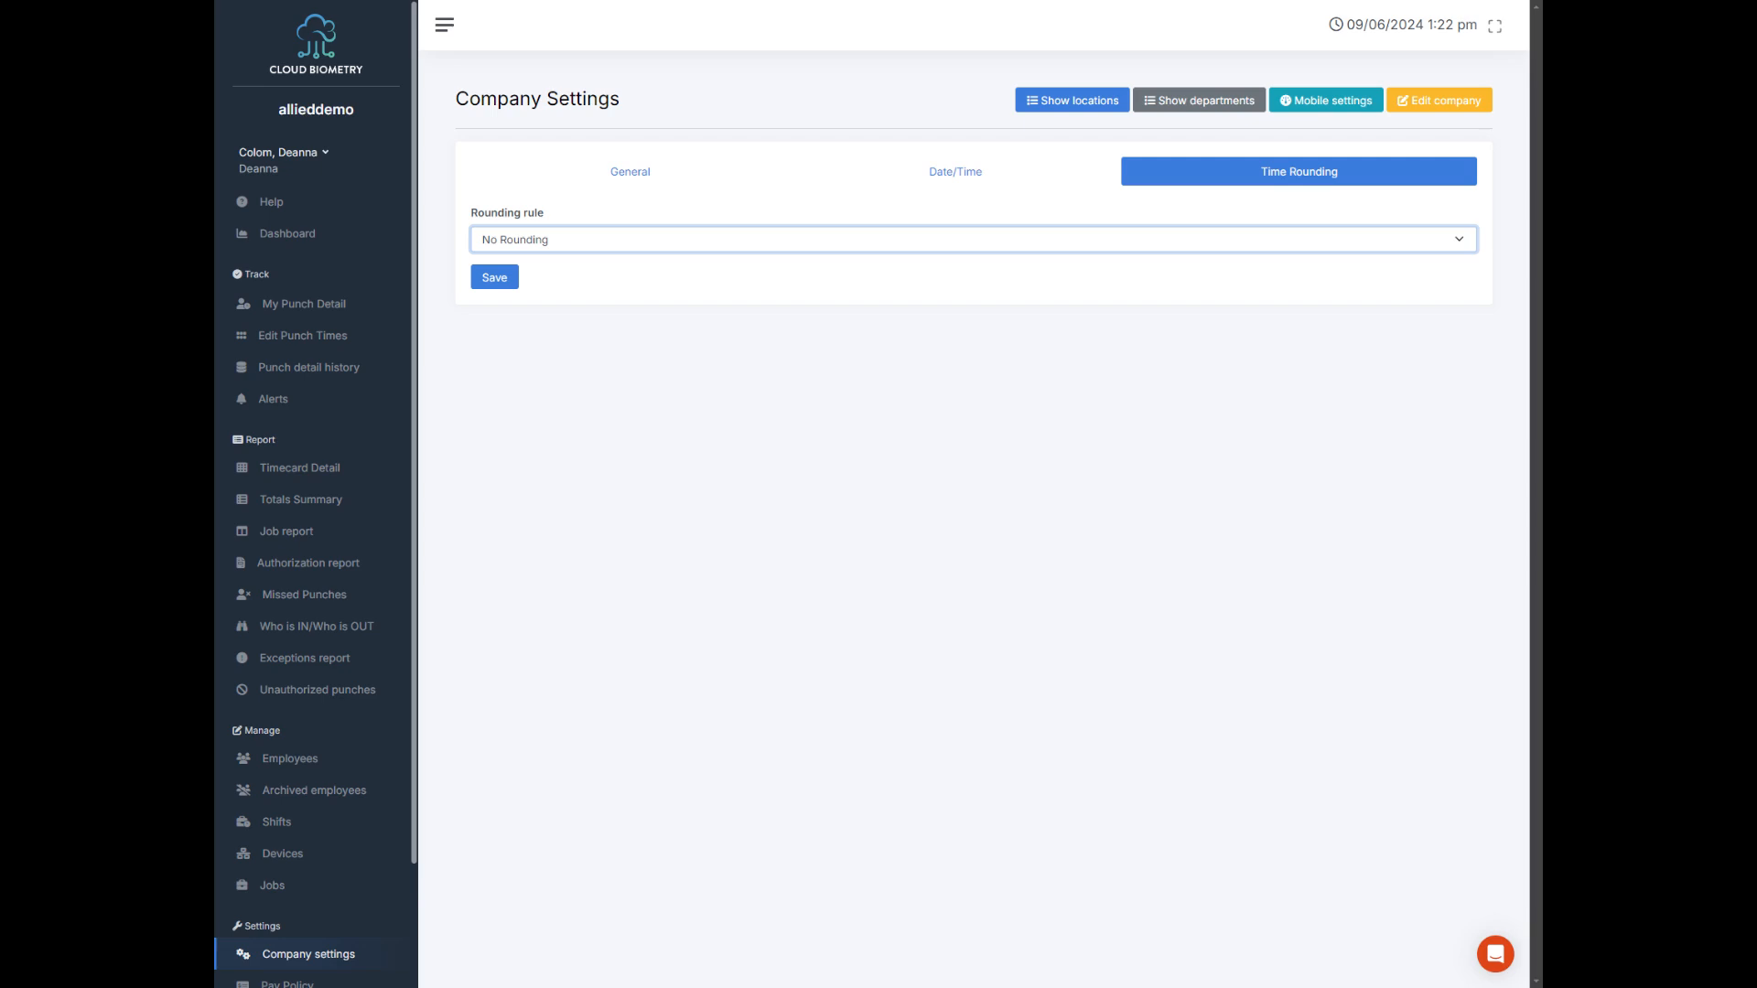
left_click(483, 280)
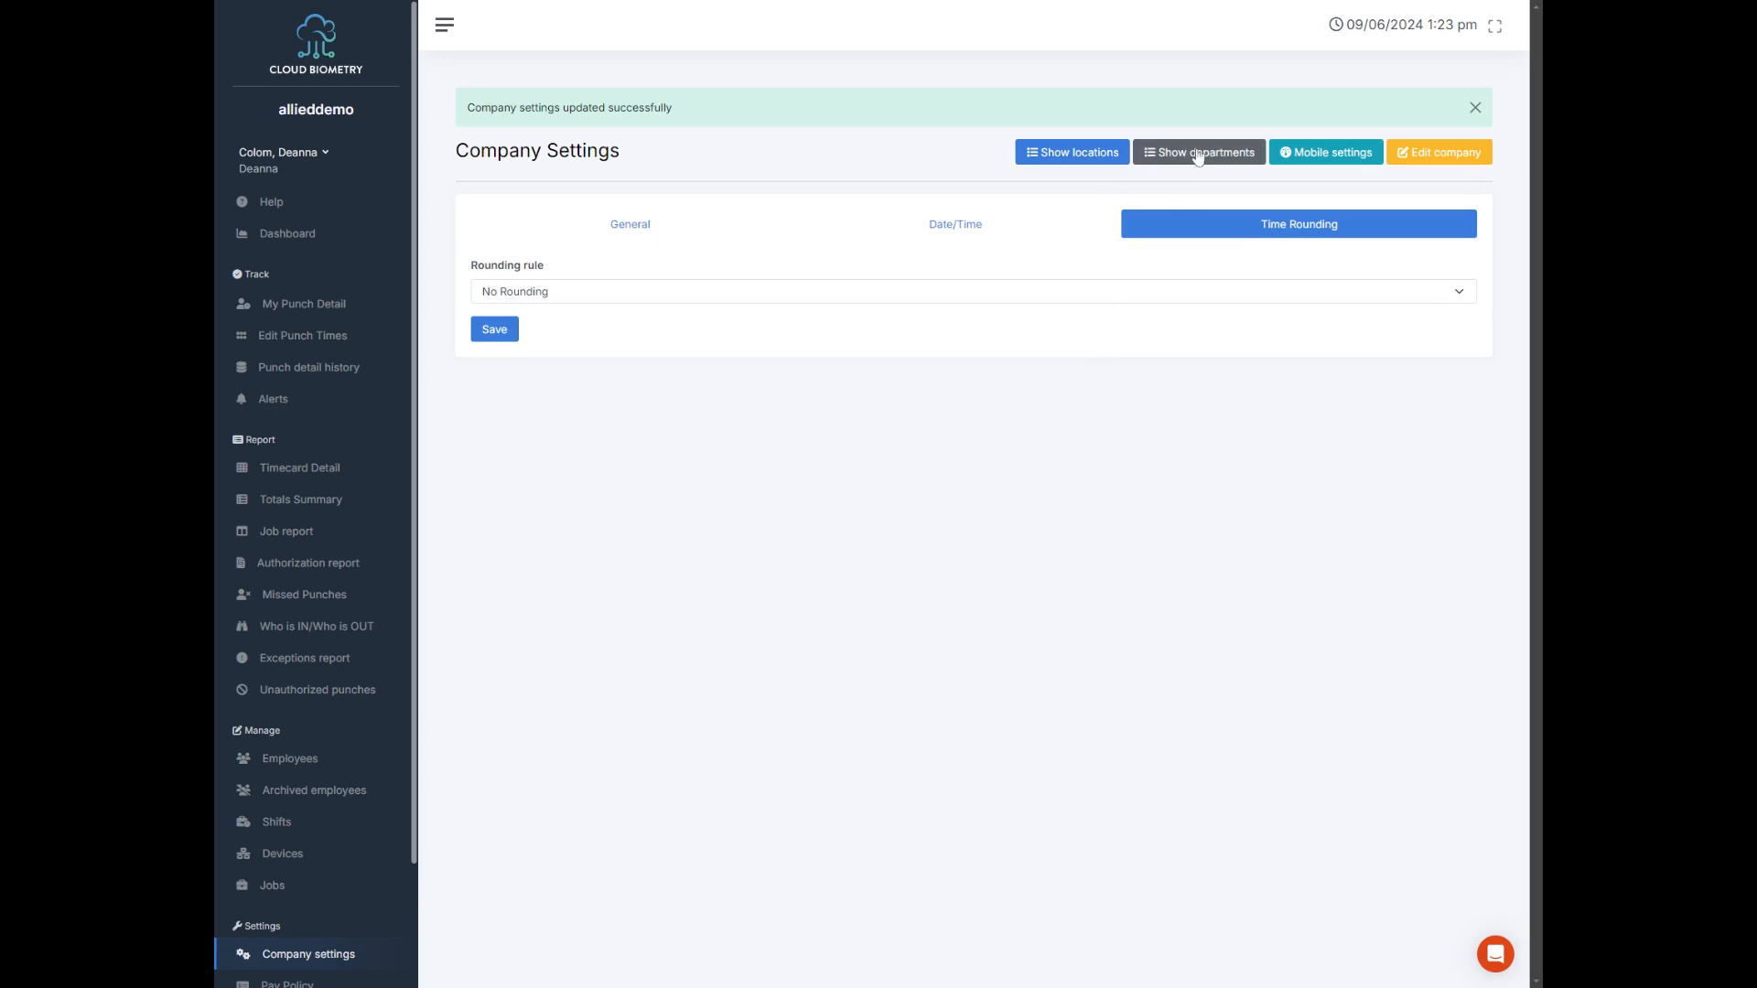
Step: Edit the company record to fill in the company's contact e-mail and save the changes
left_click(1432, 167)
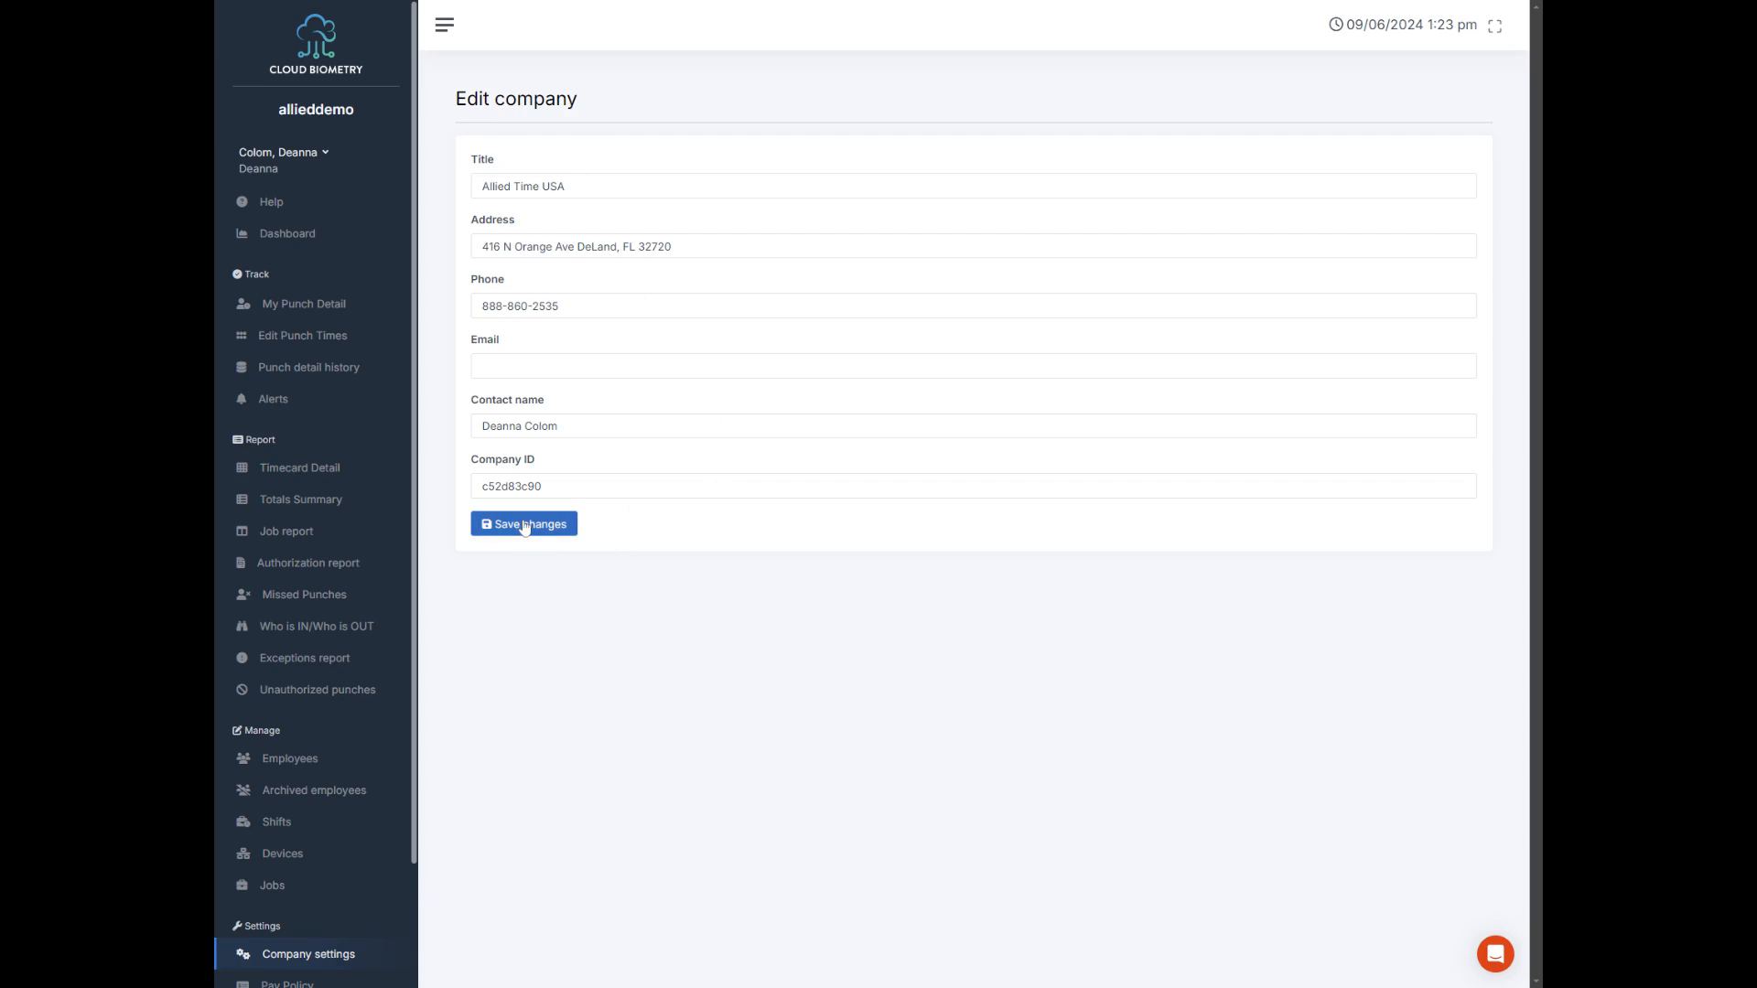
left_click(641, 366)
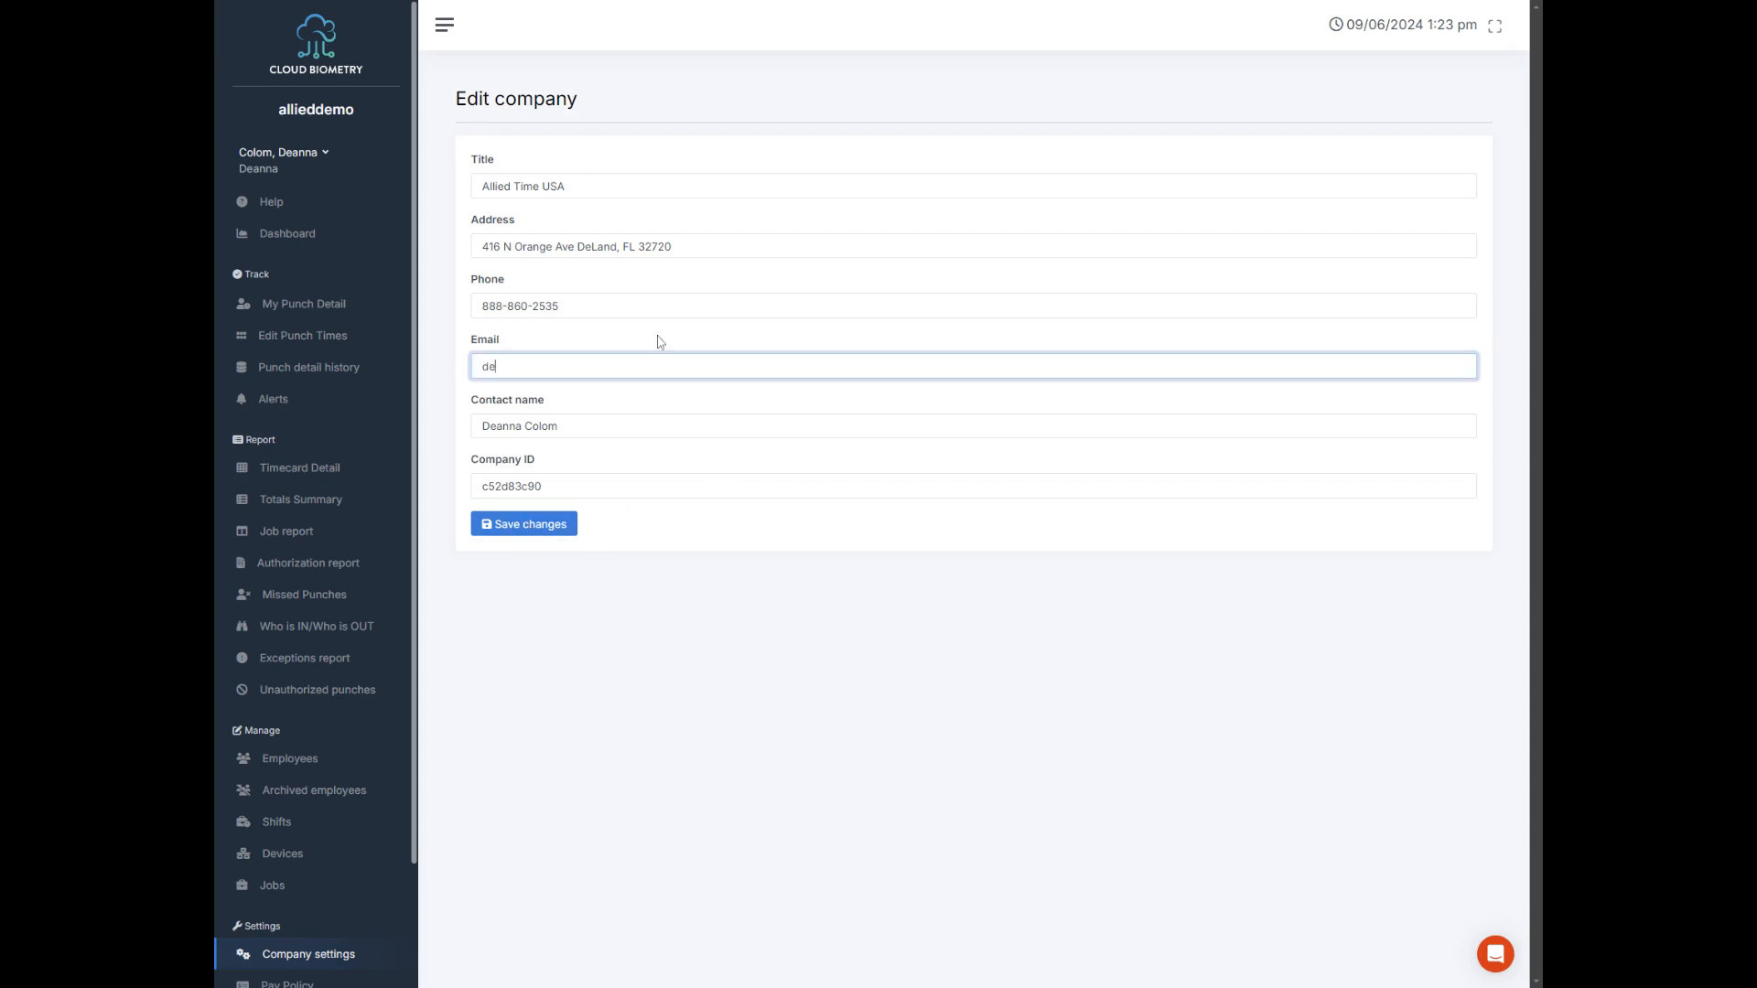
left_click(565, 525)
Step: Create a company location titled Florida with the timezone for America/New_York
scroll(365, 717, "down", 2)
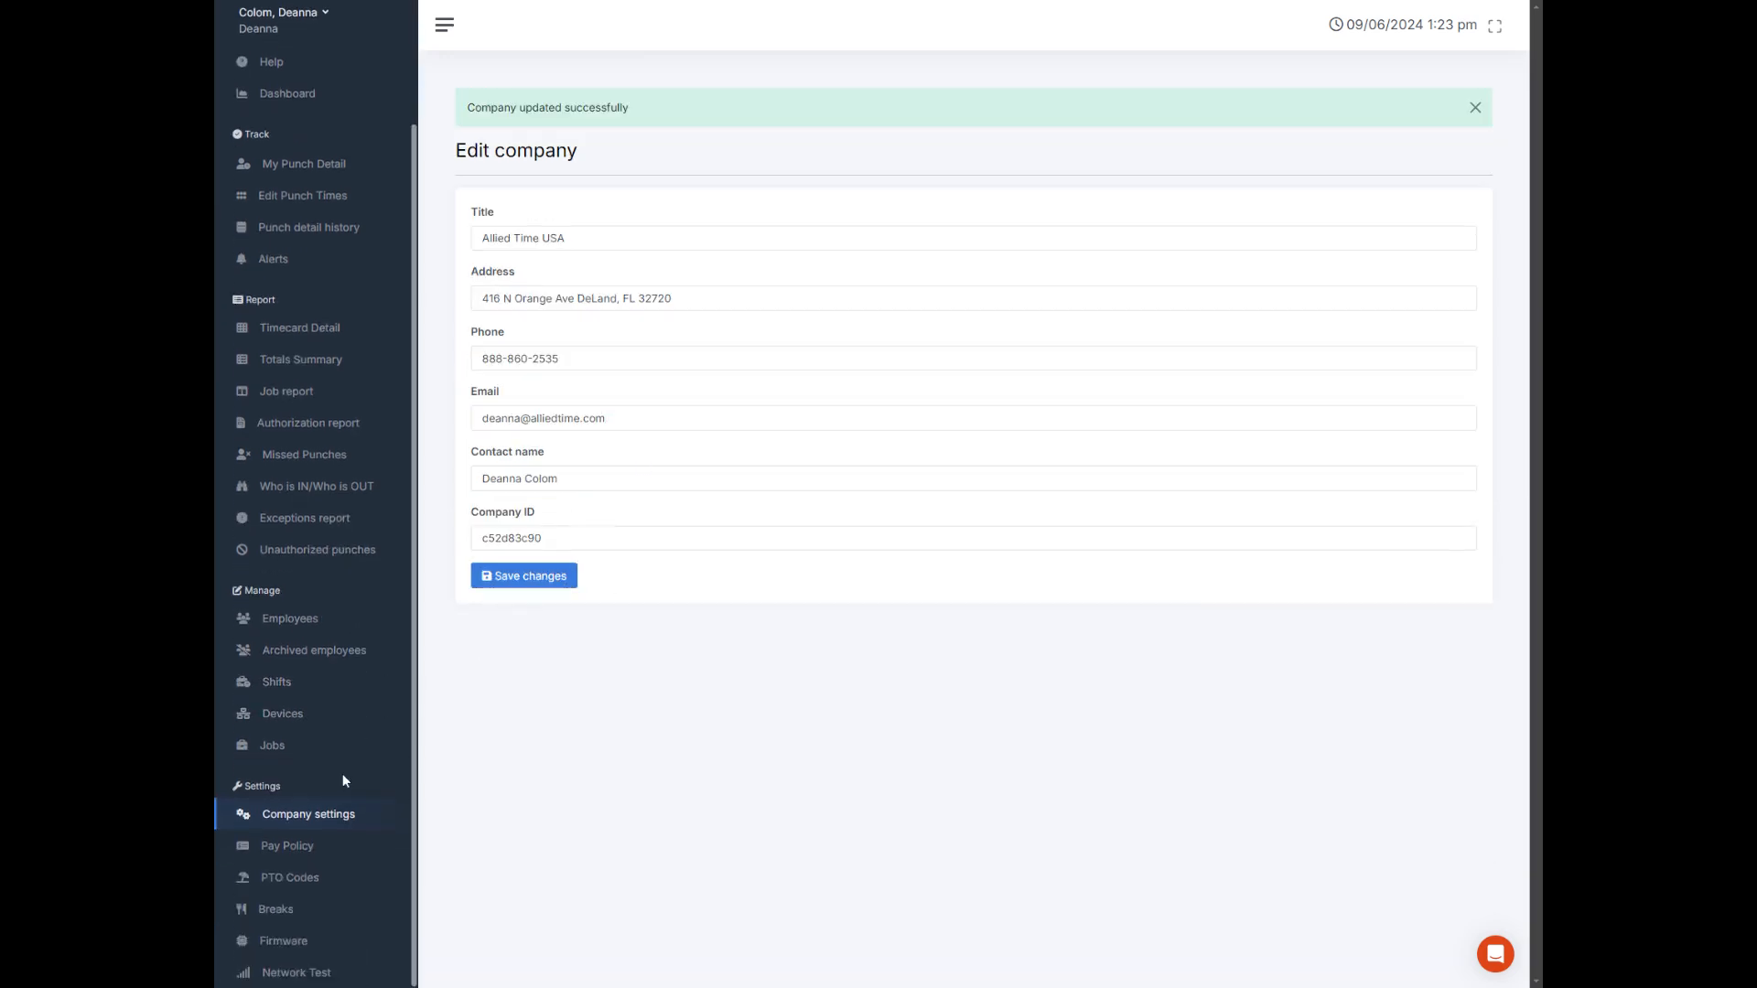
left_click(325, 815)
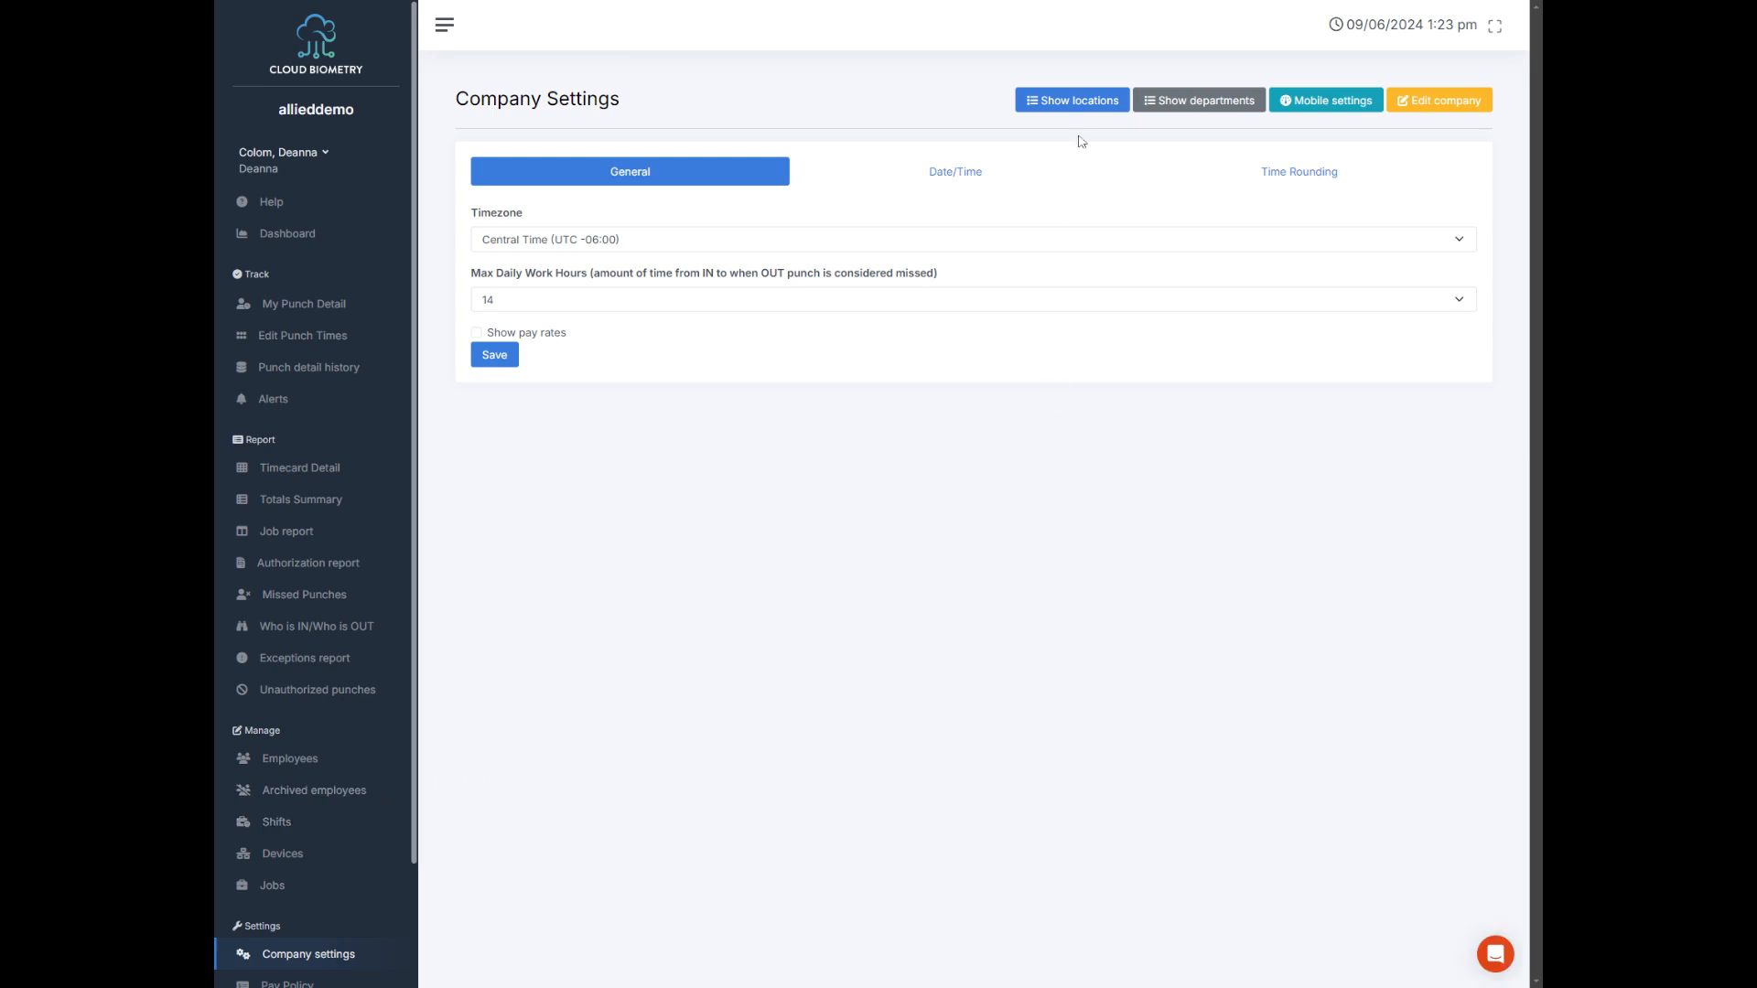
left_click(1090, 105)
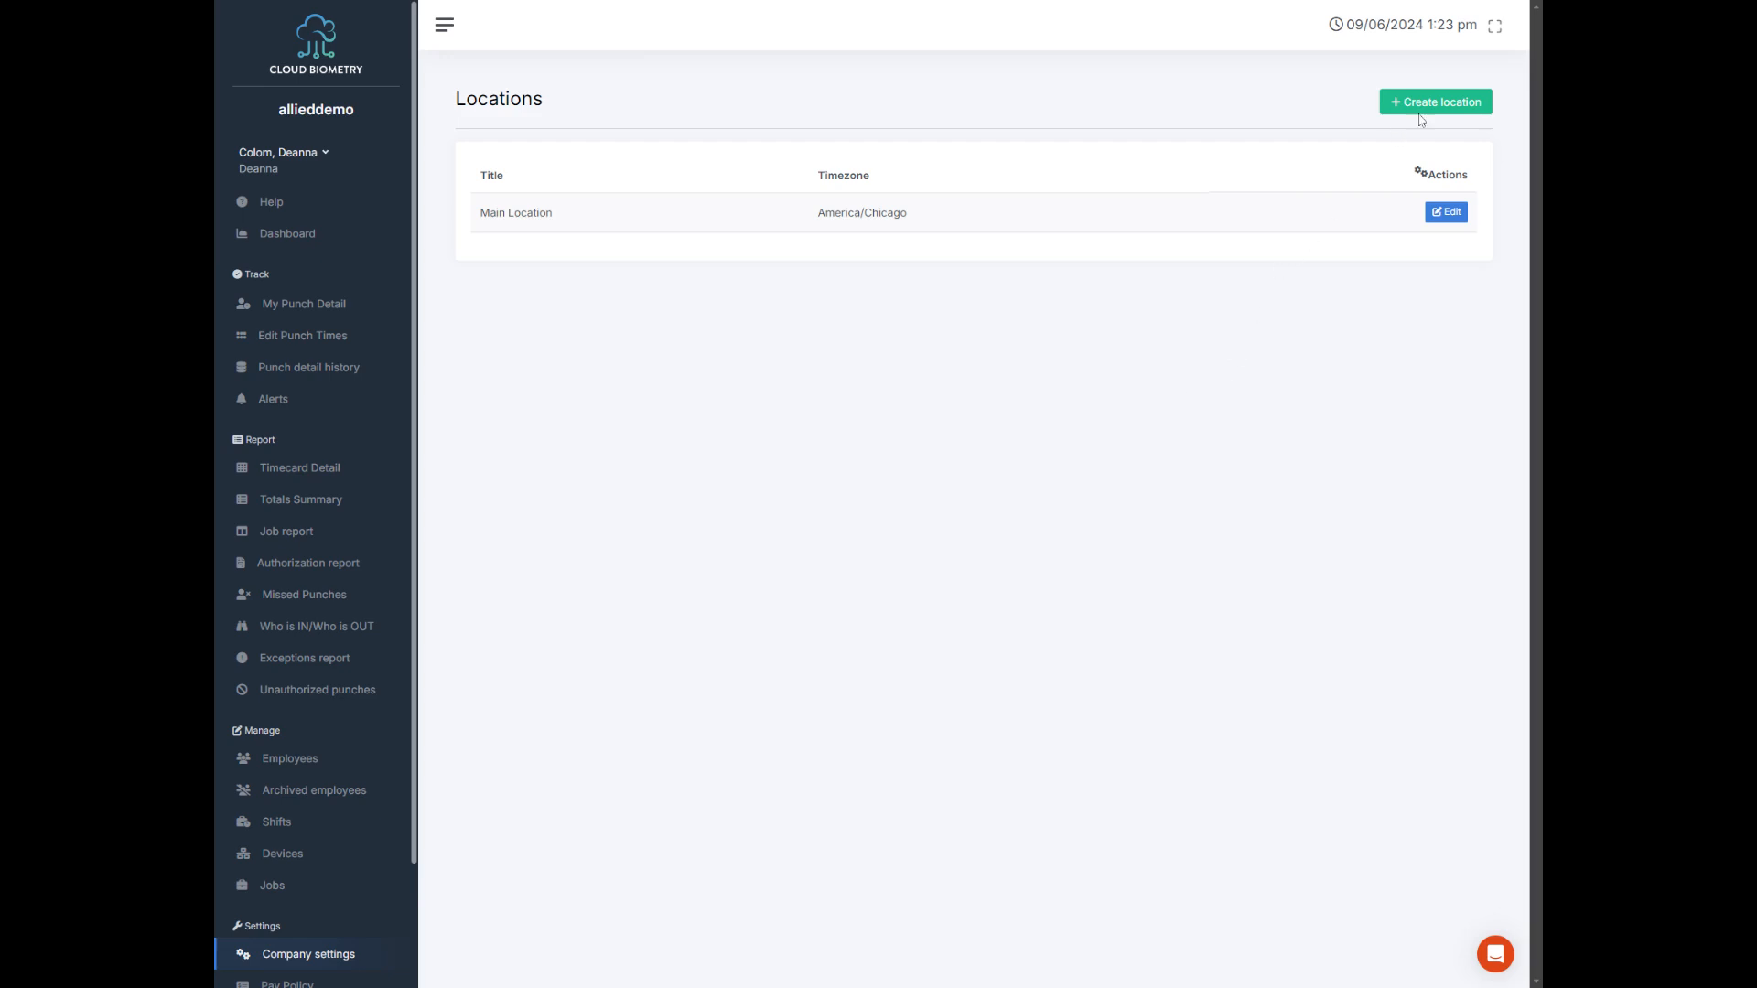
left_click(1449, 122)
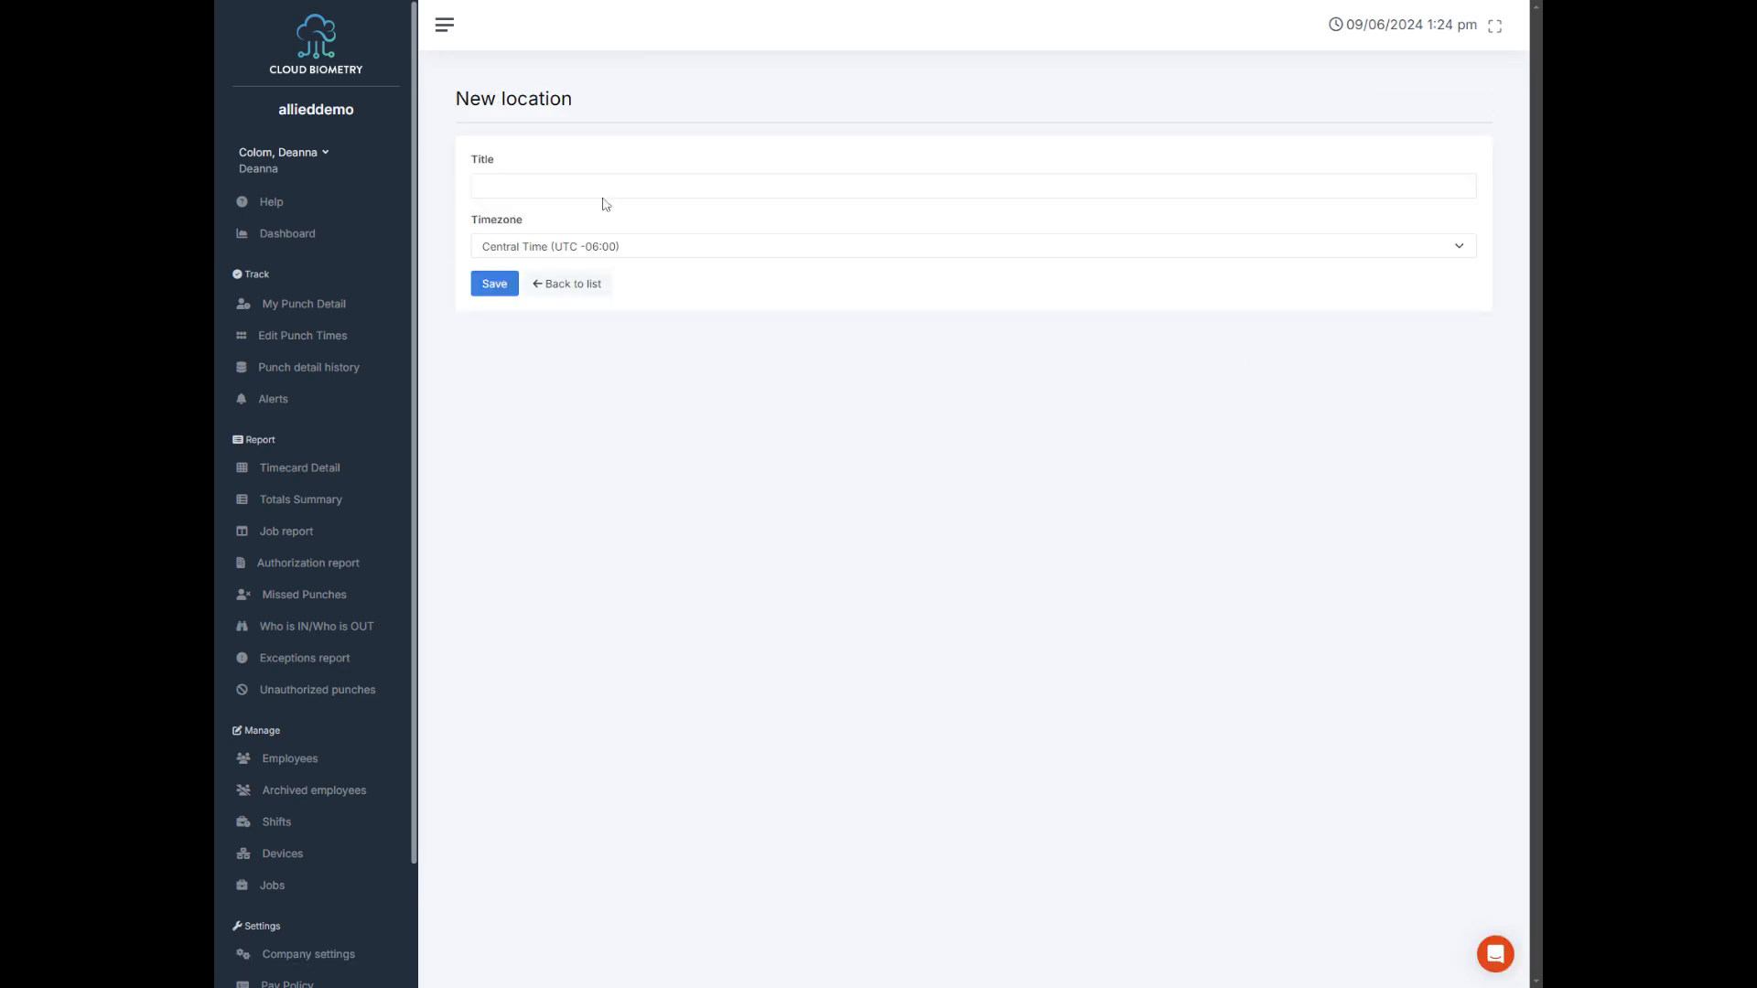
type("Florida")
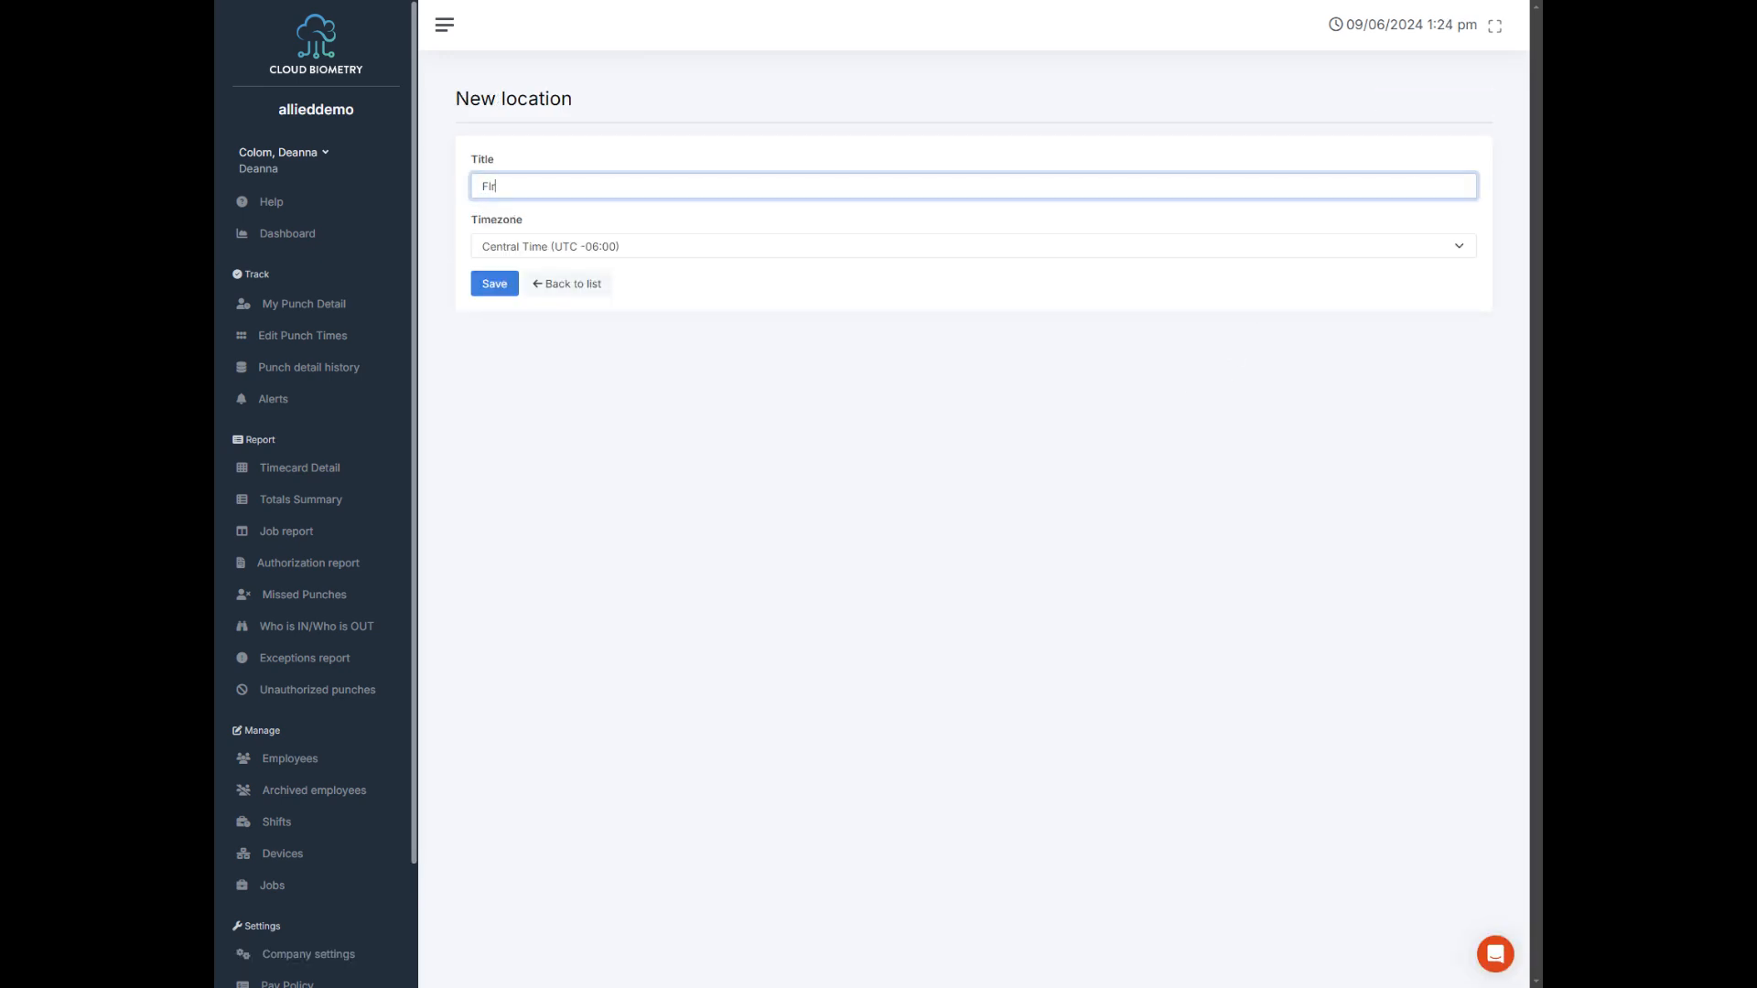
left_click(504, 249)
left_click(505, 250)
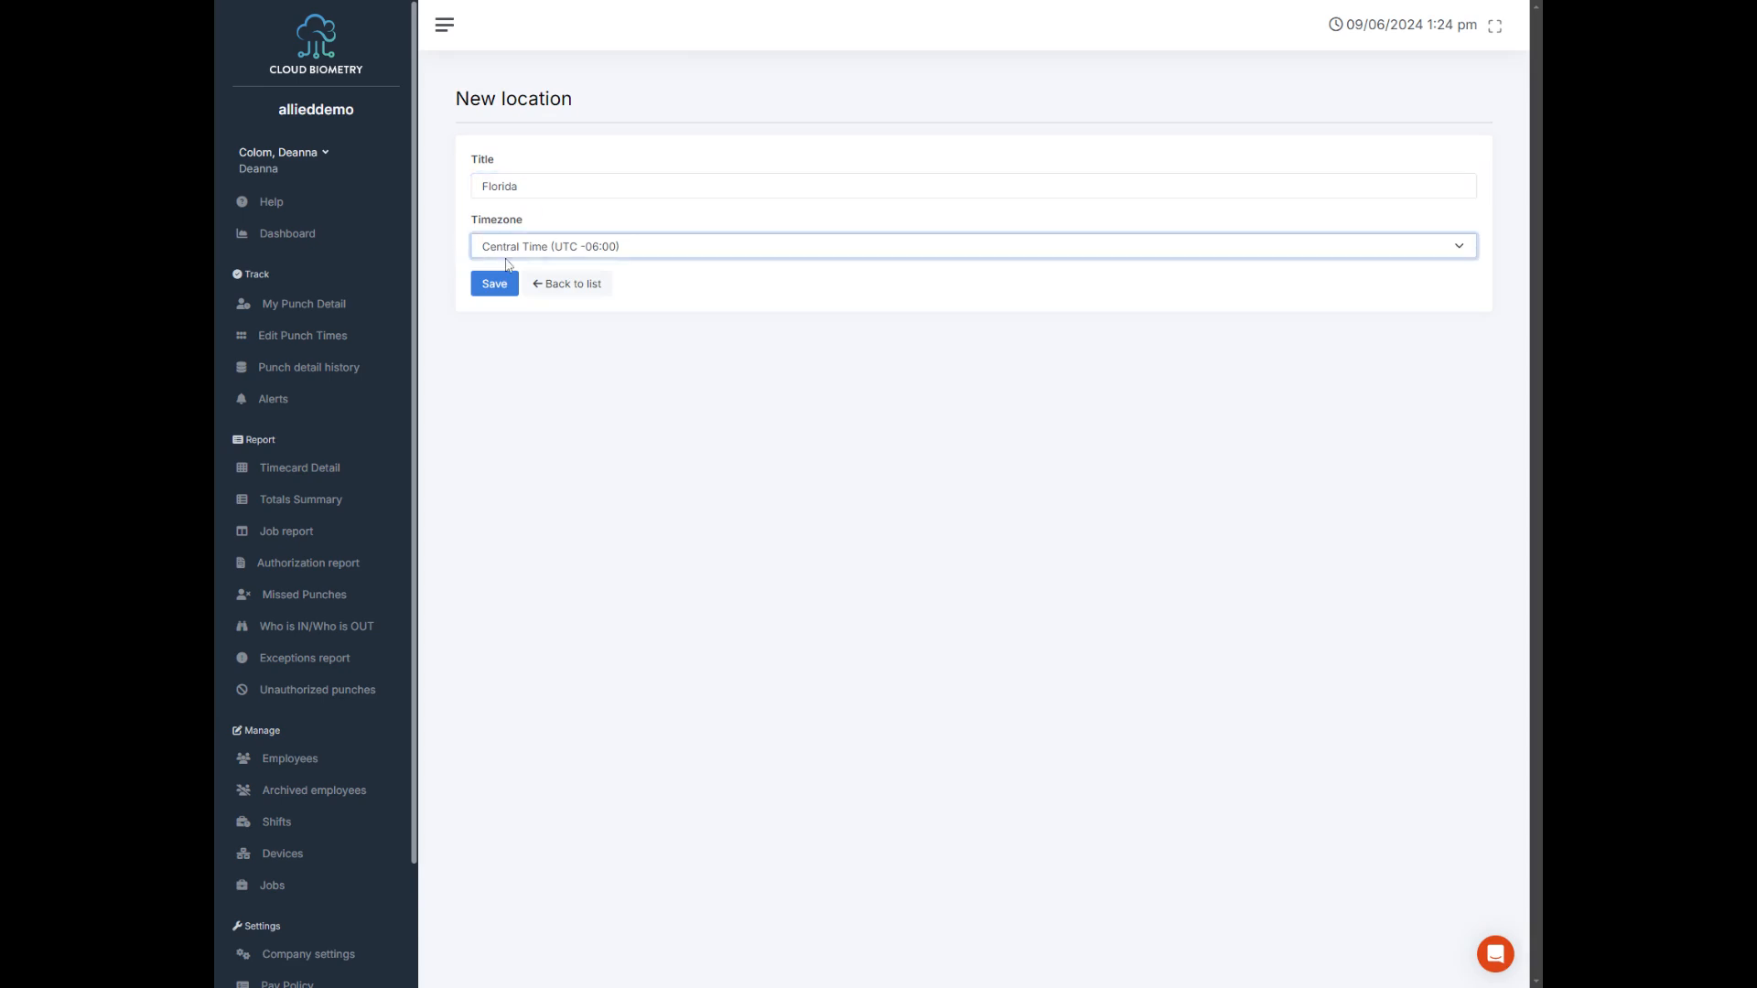
left_click(543, 449)
left_click(478, 292)
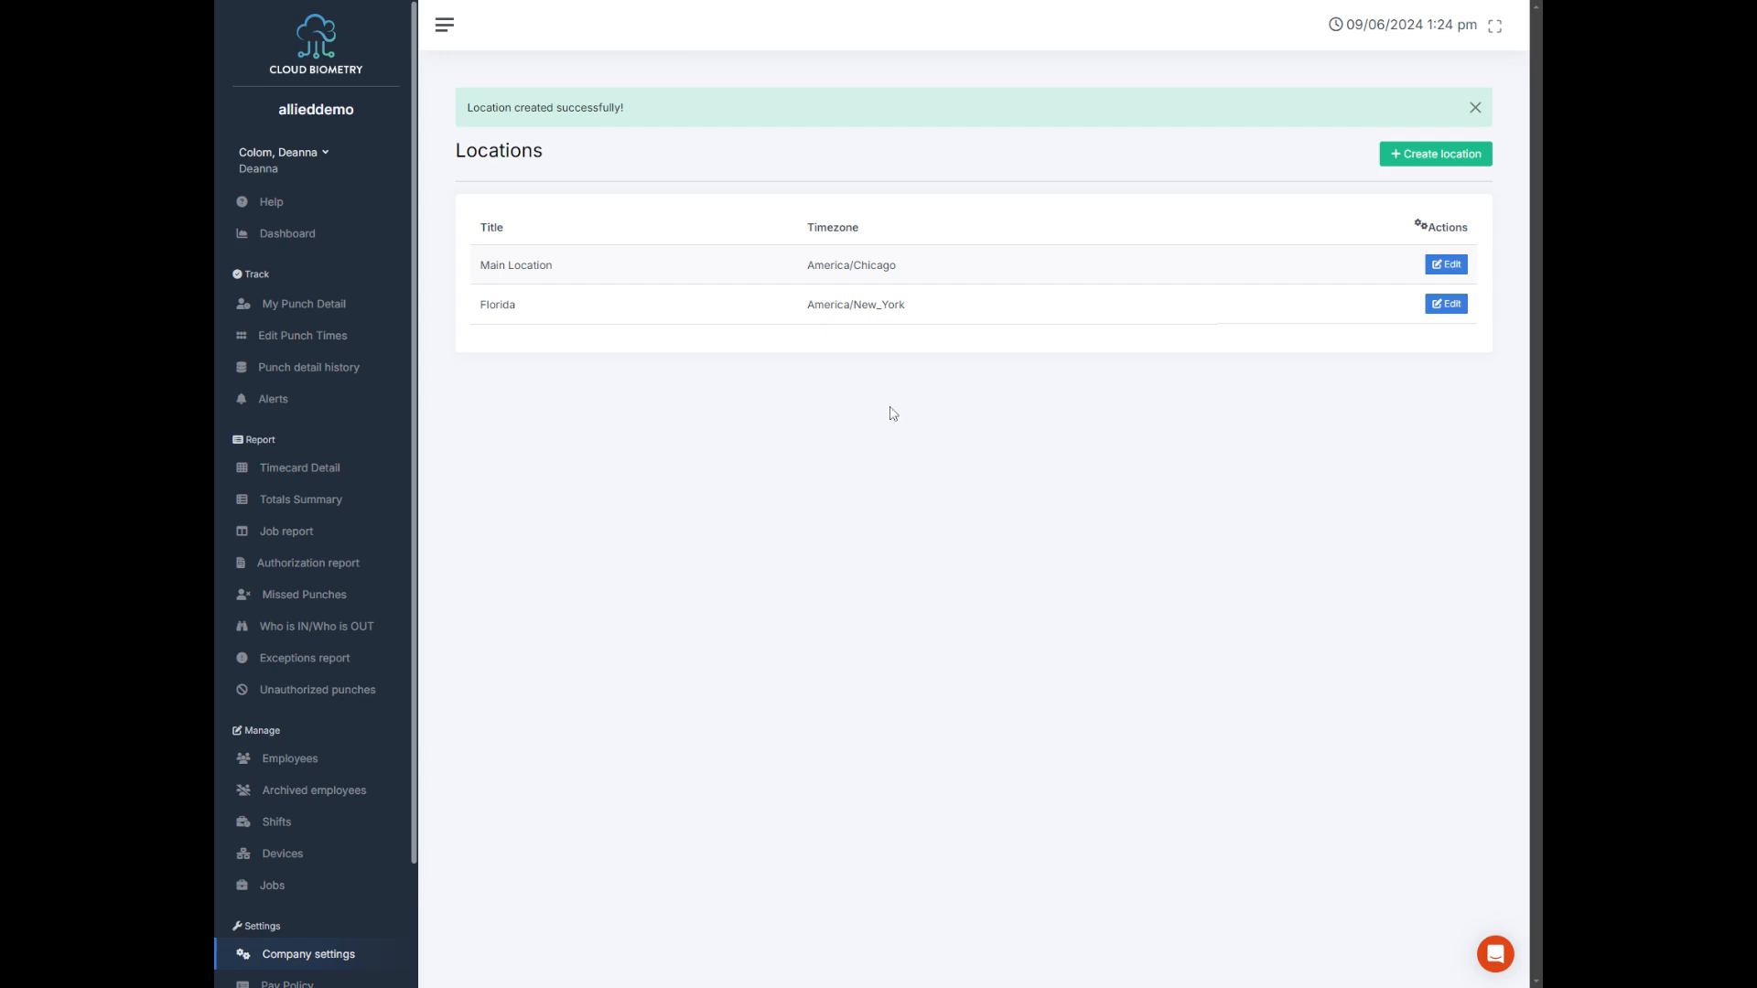
Step: Open the geofence locations within the company's mobile settings
scroll(326, 855, "down", 2)
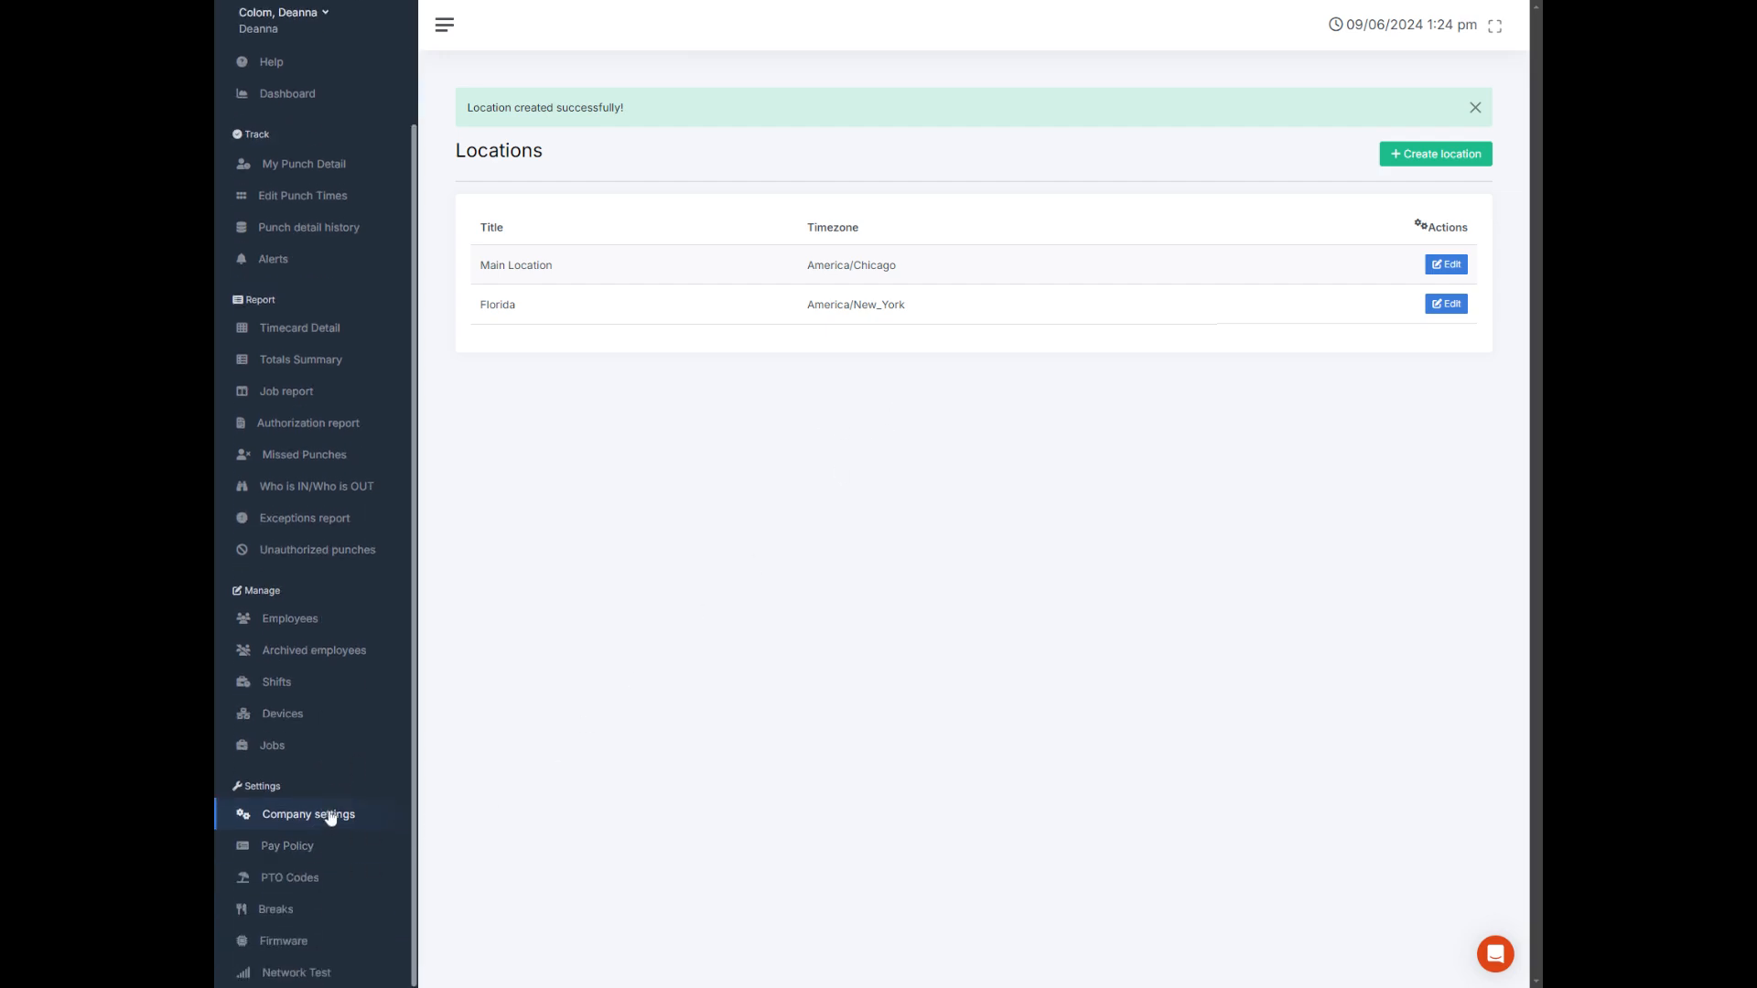
left_click(332, 815)
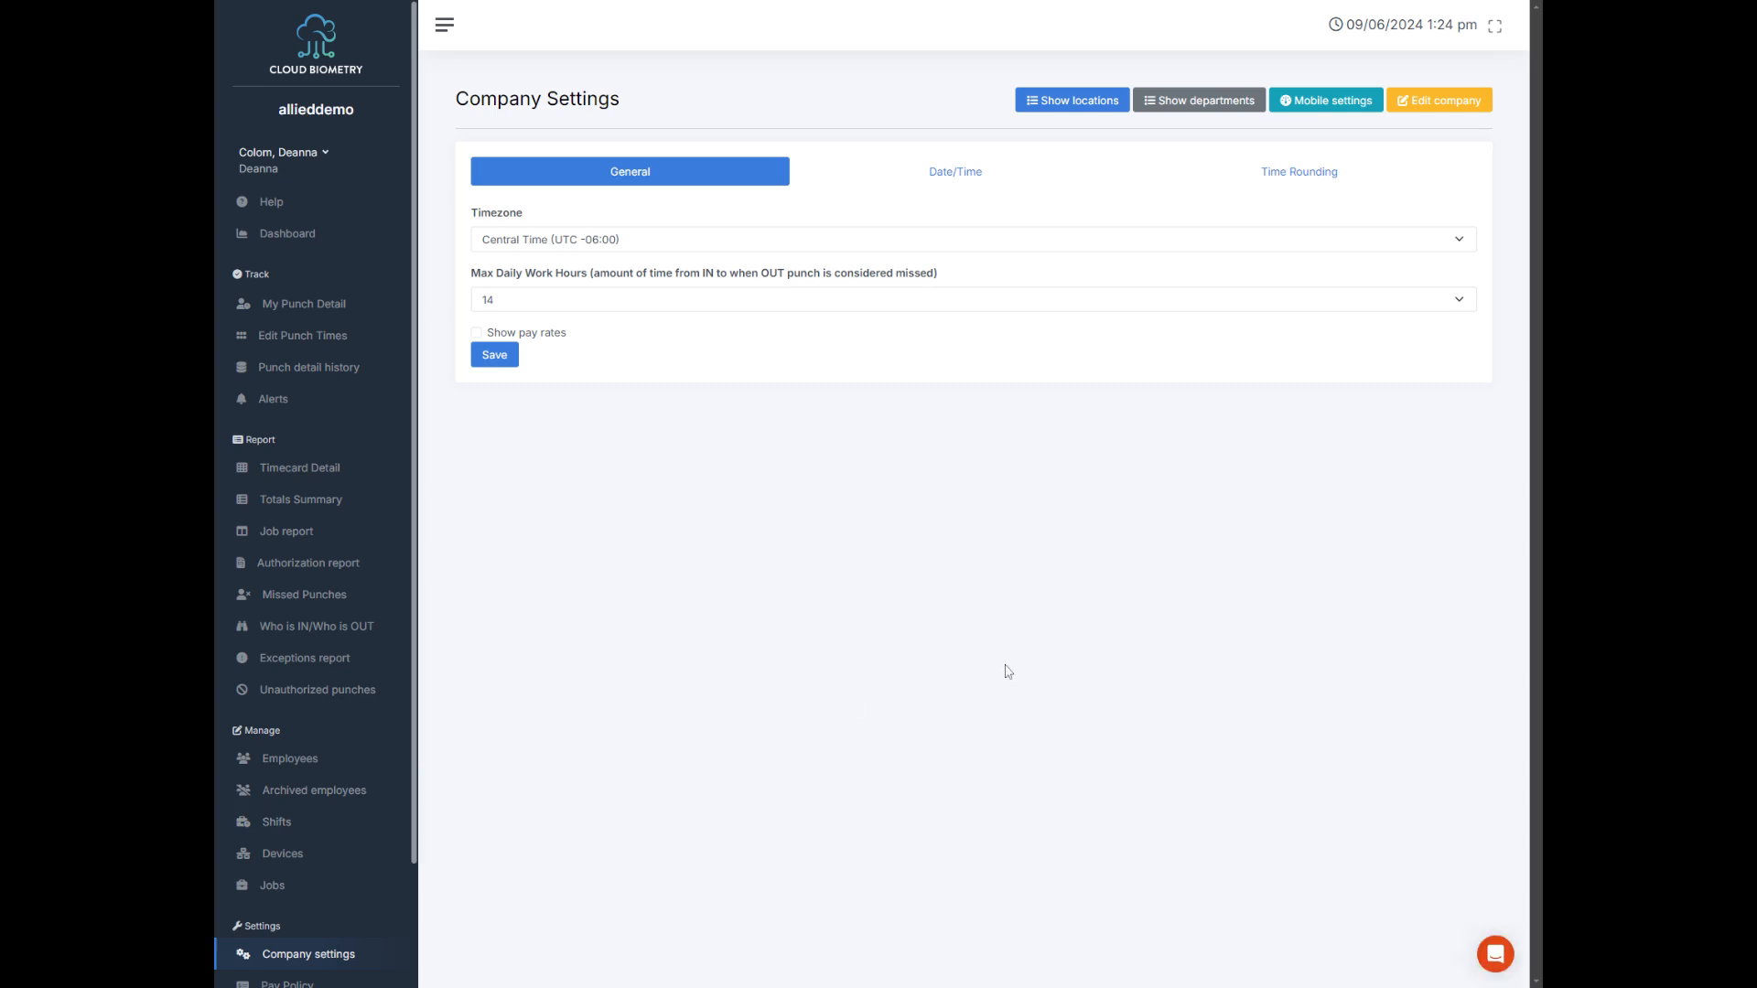
left_click(1339, 103)
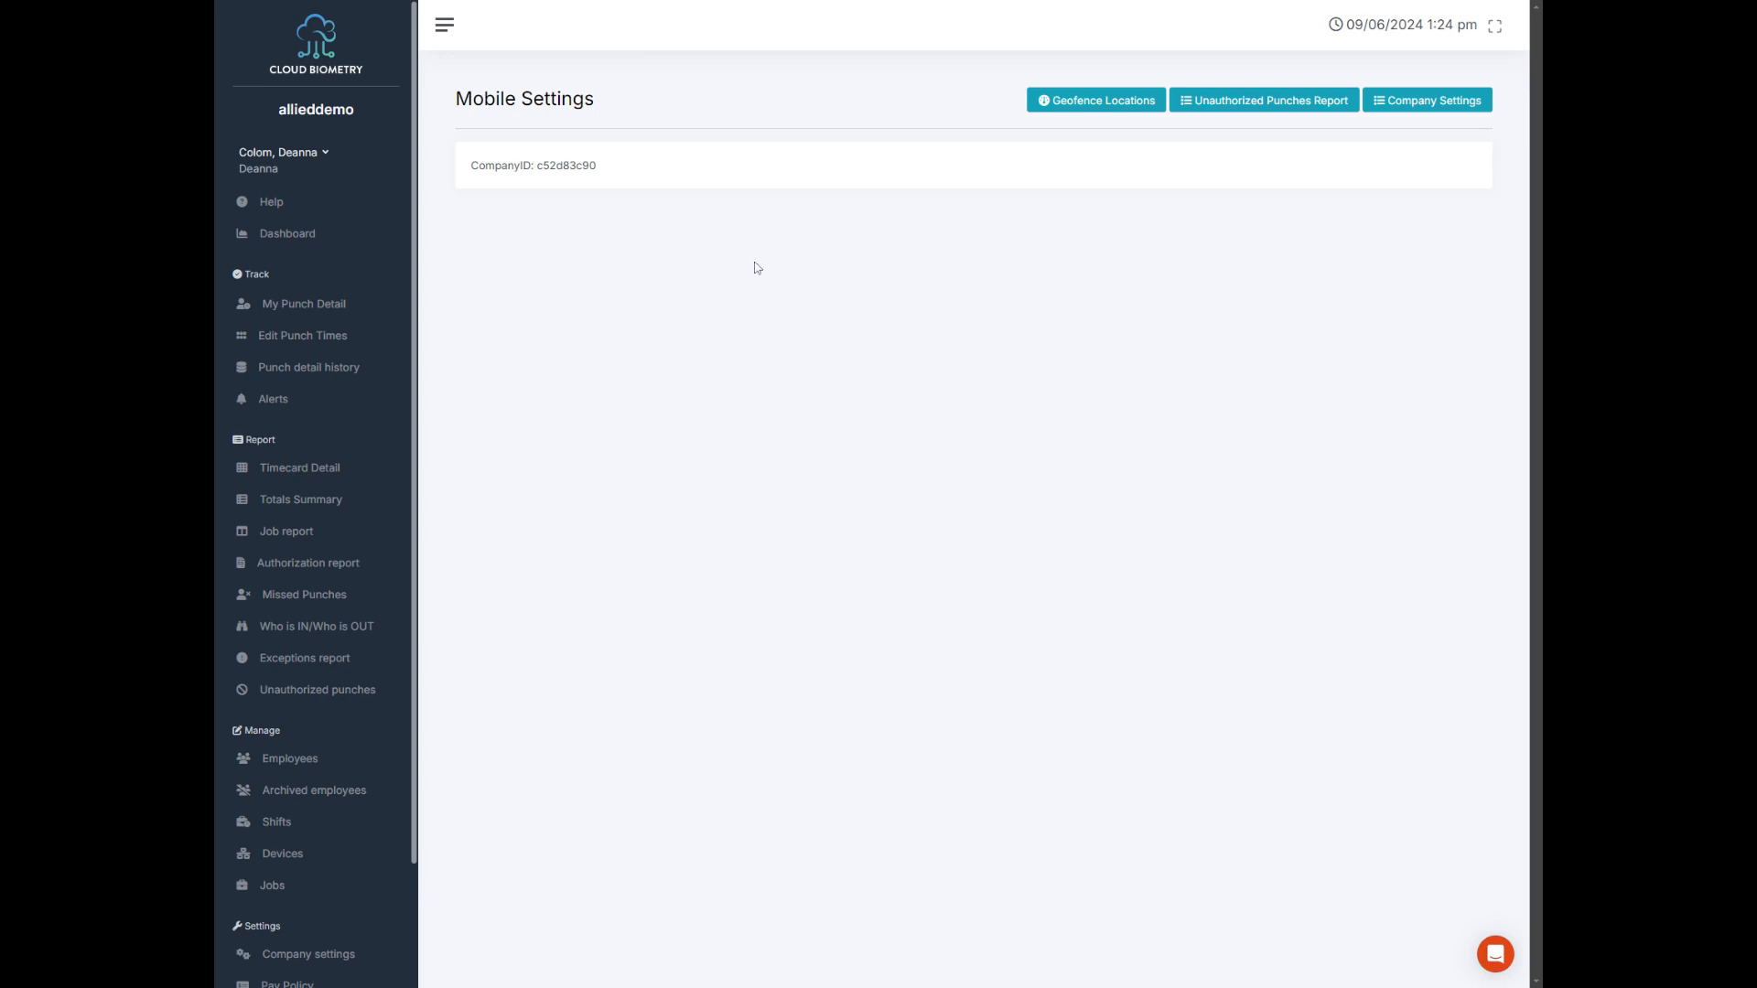
left_click(1124, 108)
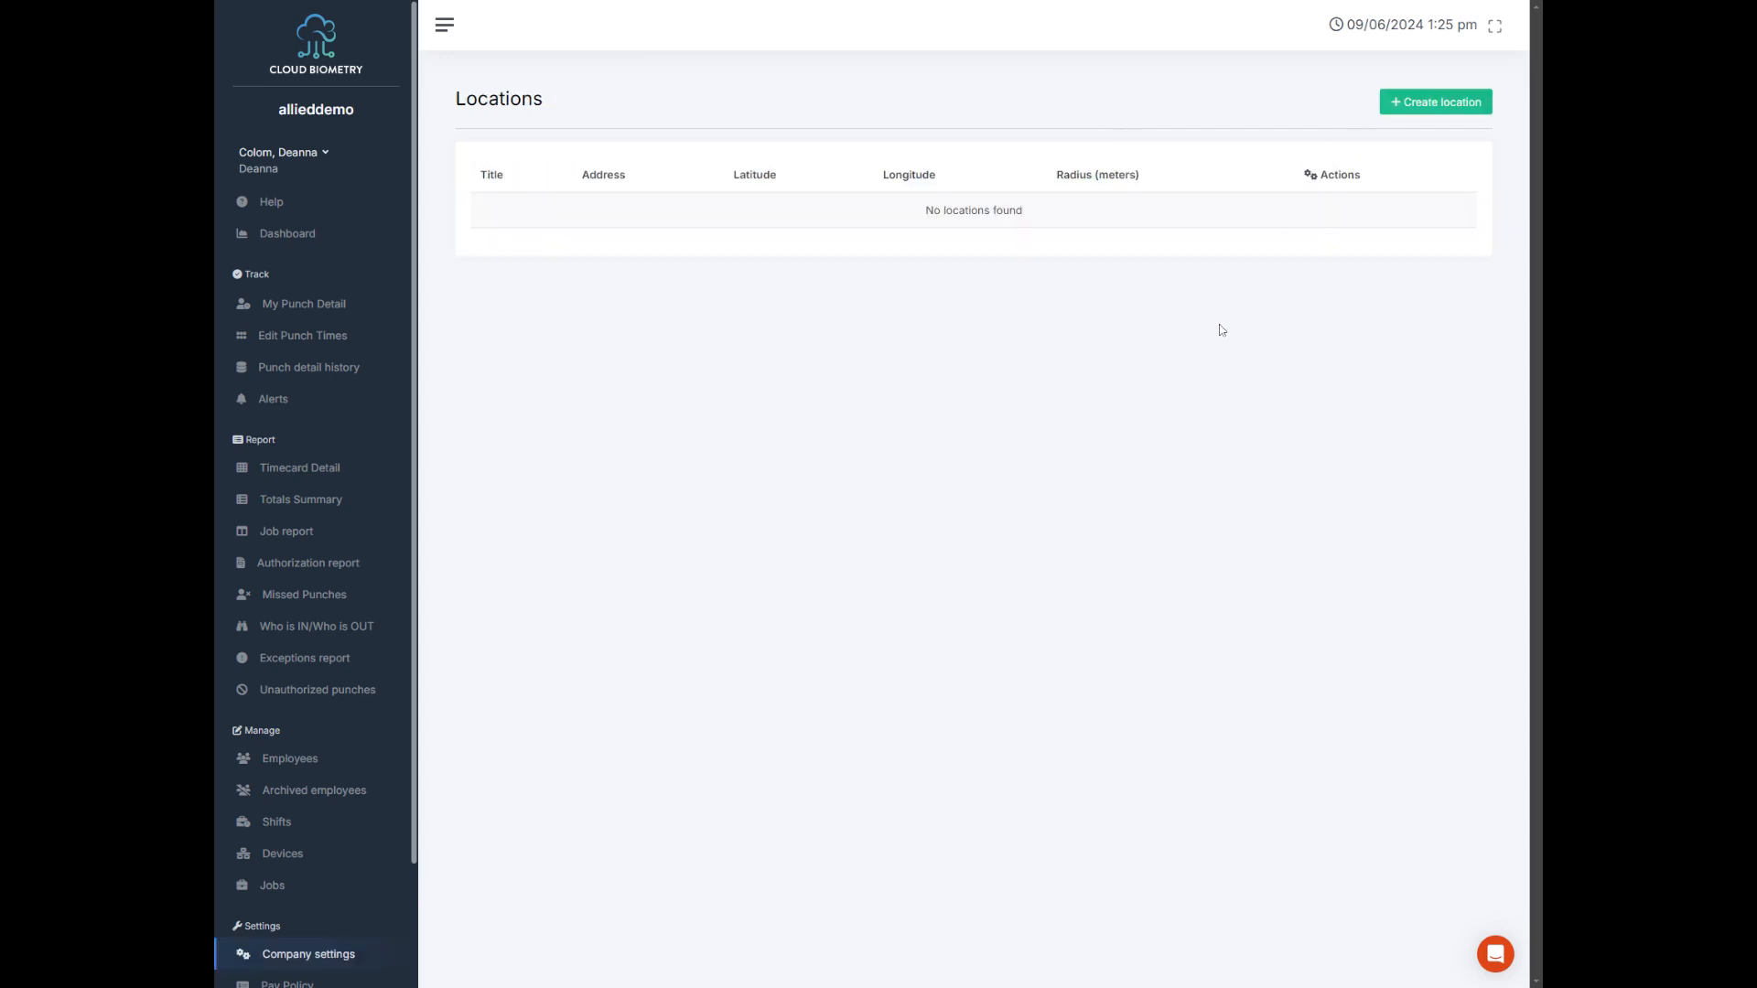
Step: Create a geofence location titled Main Location with the company's street address and a radius of 100 meters
left_click(1432, 107)
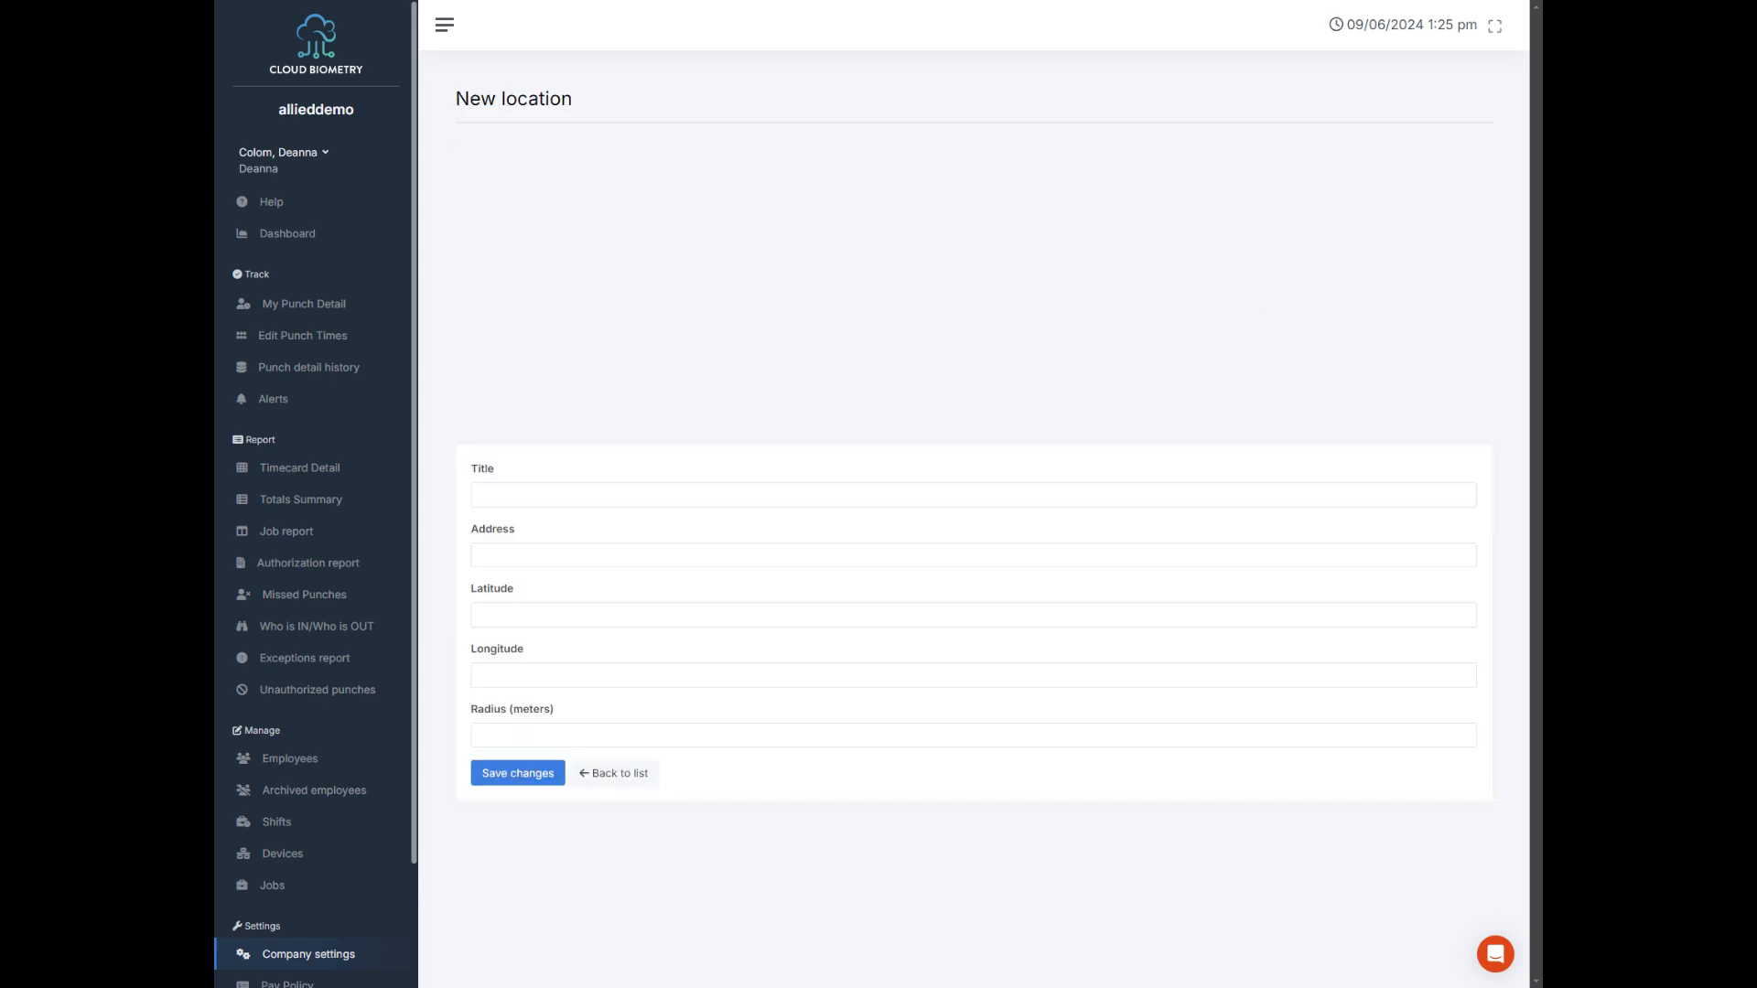
type("Main Location")
key("Tab")
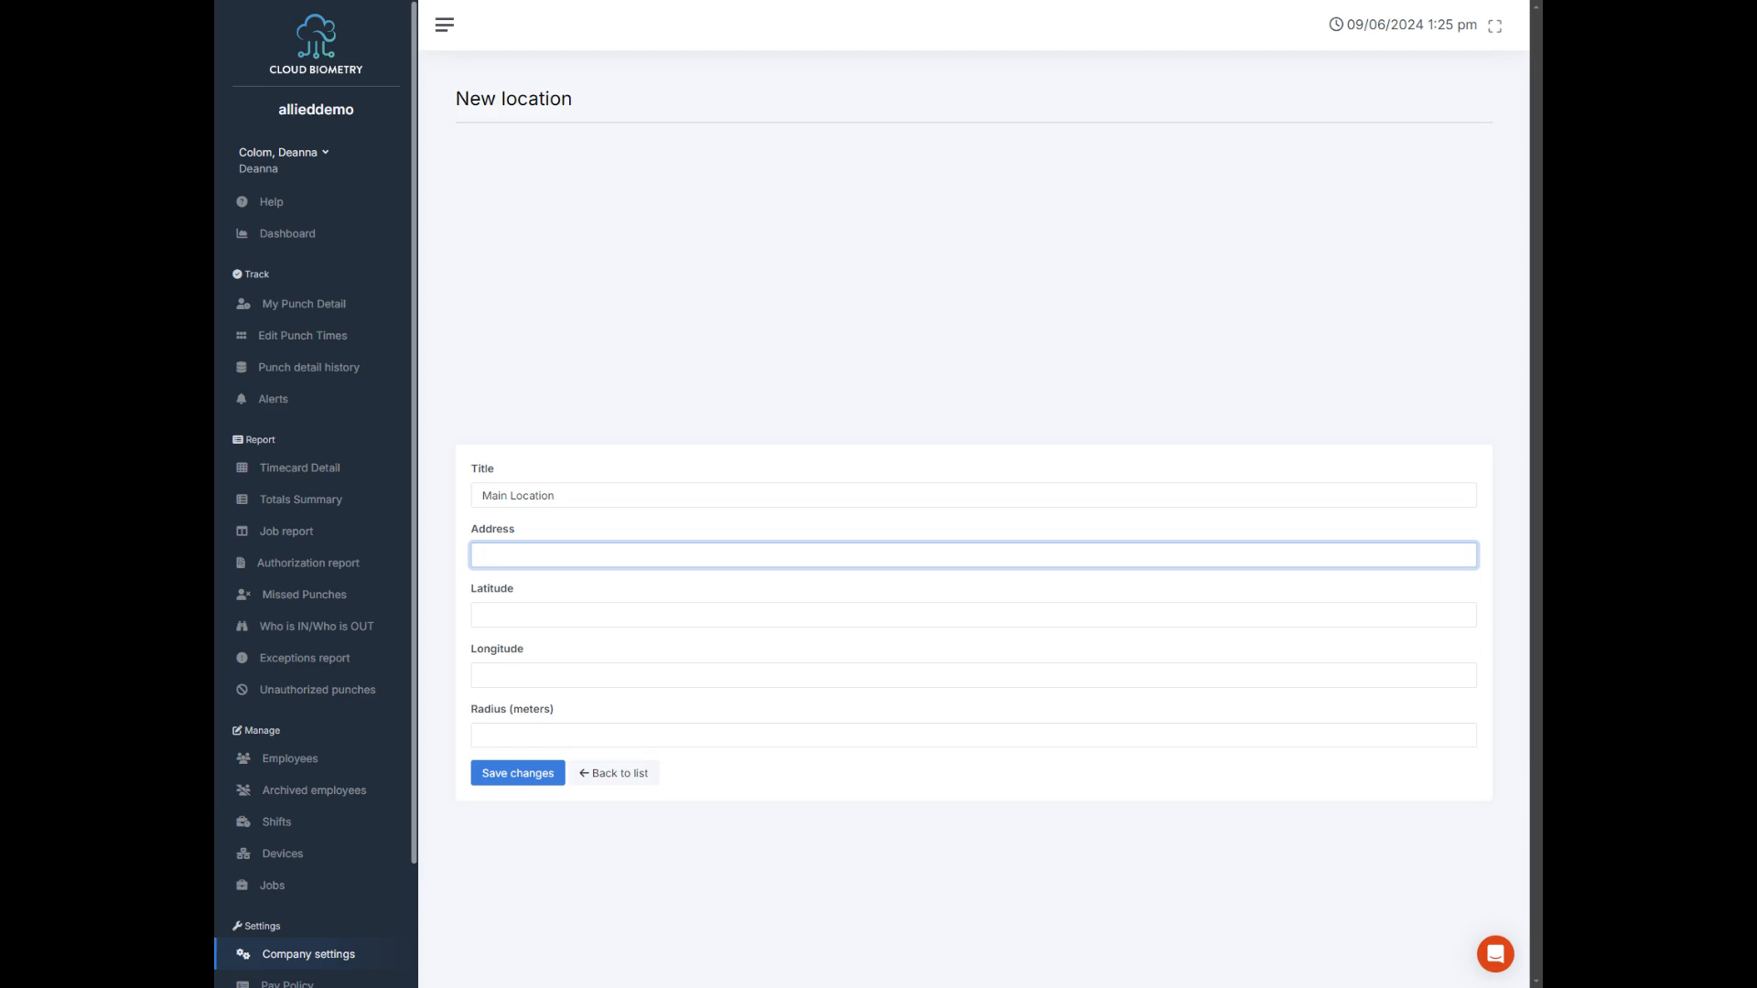
key("Tab")
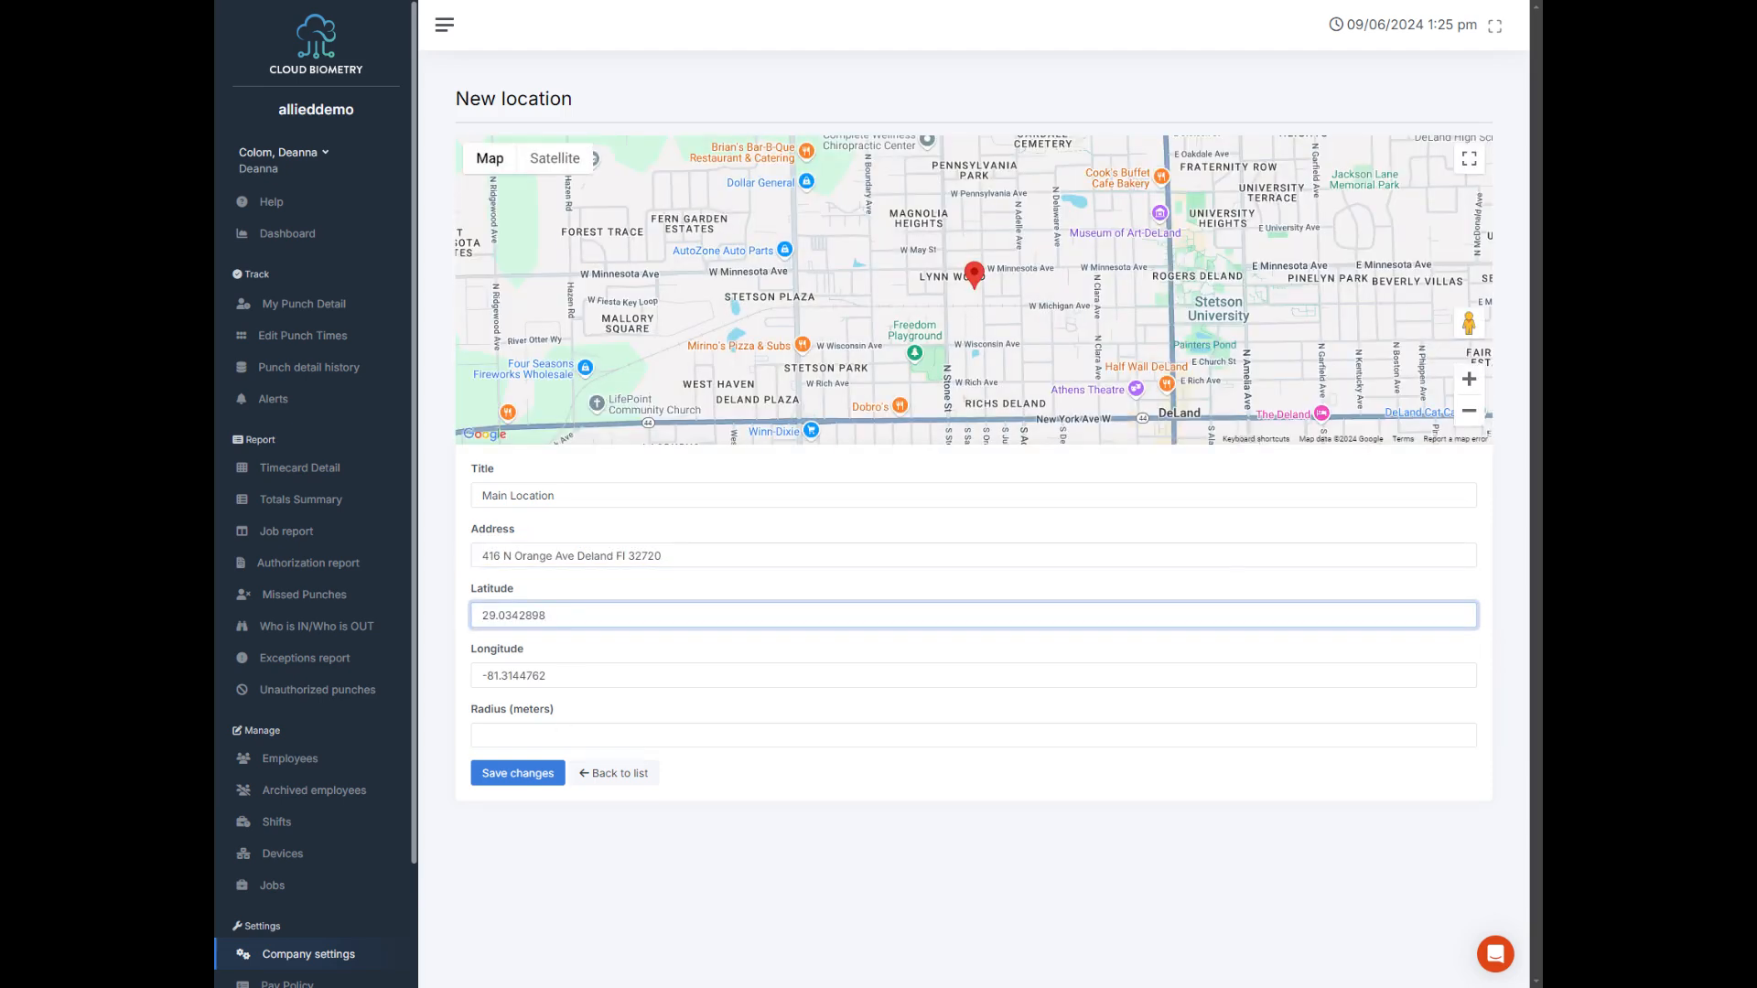
left_click(645, 735)
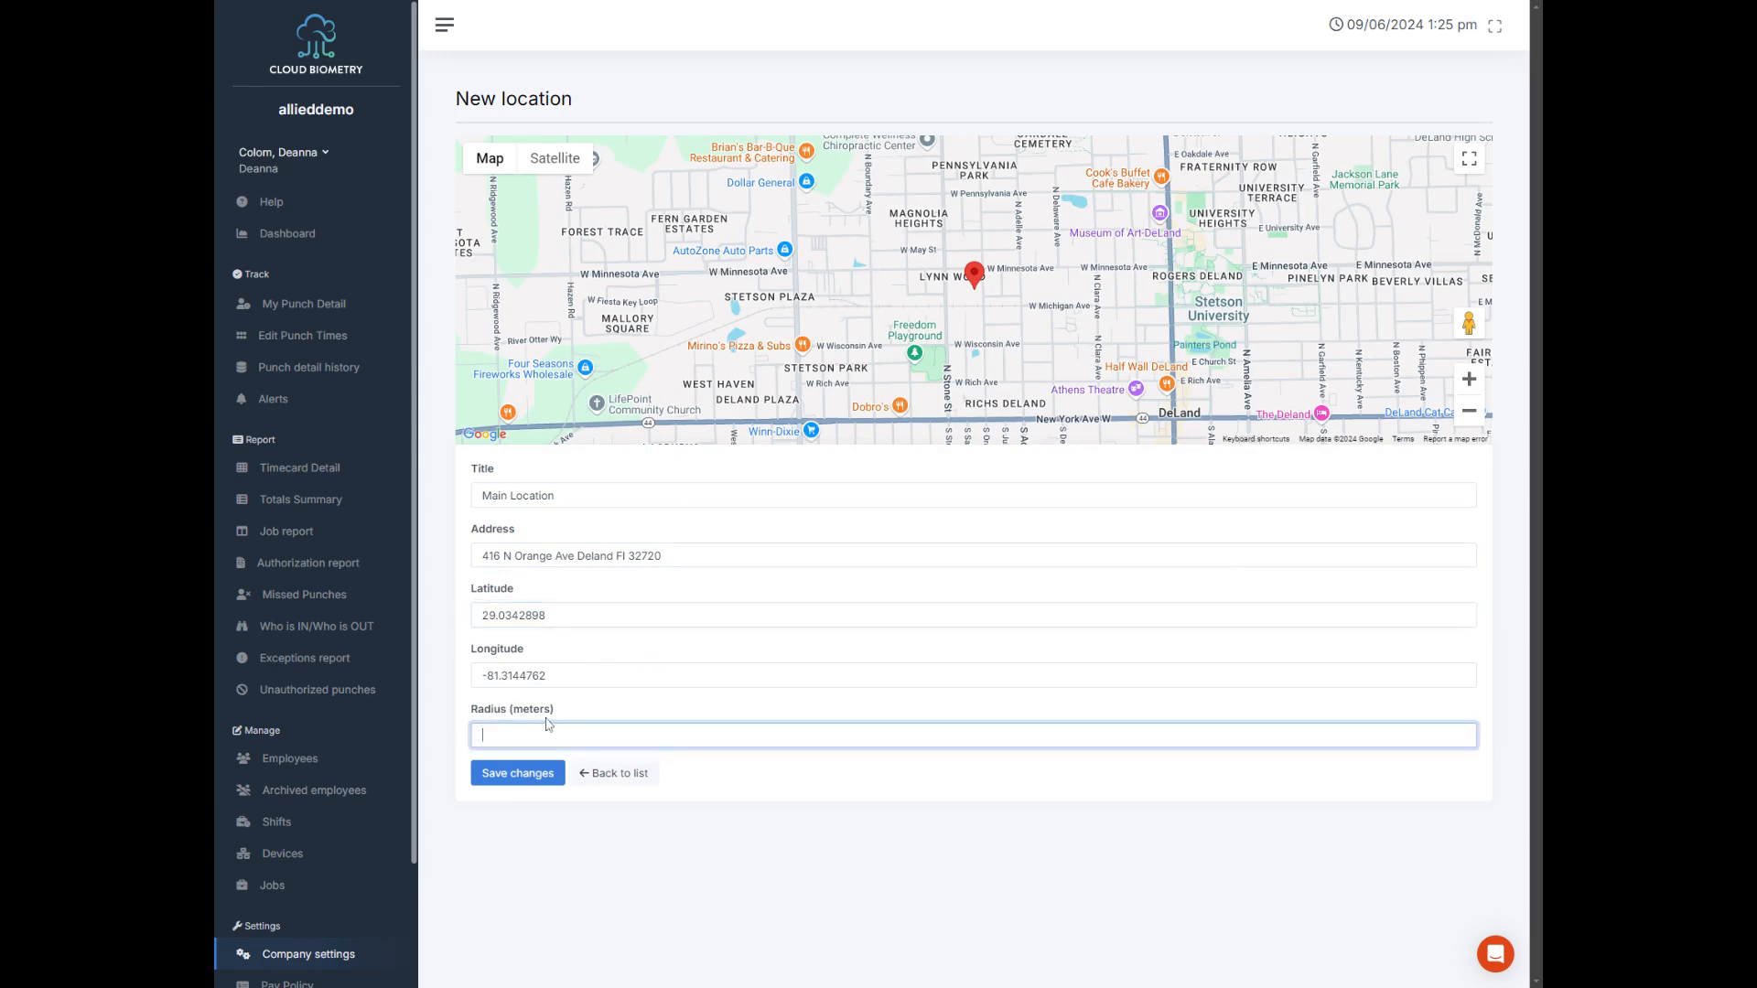
type("41")
type("100")
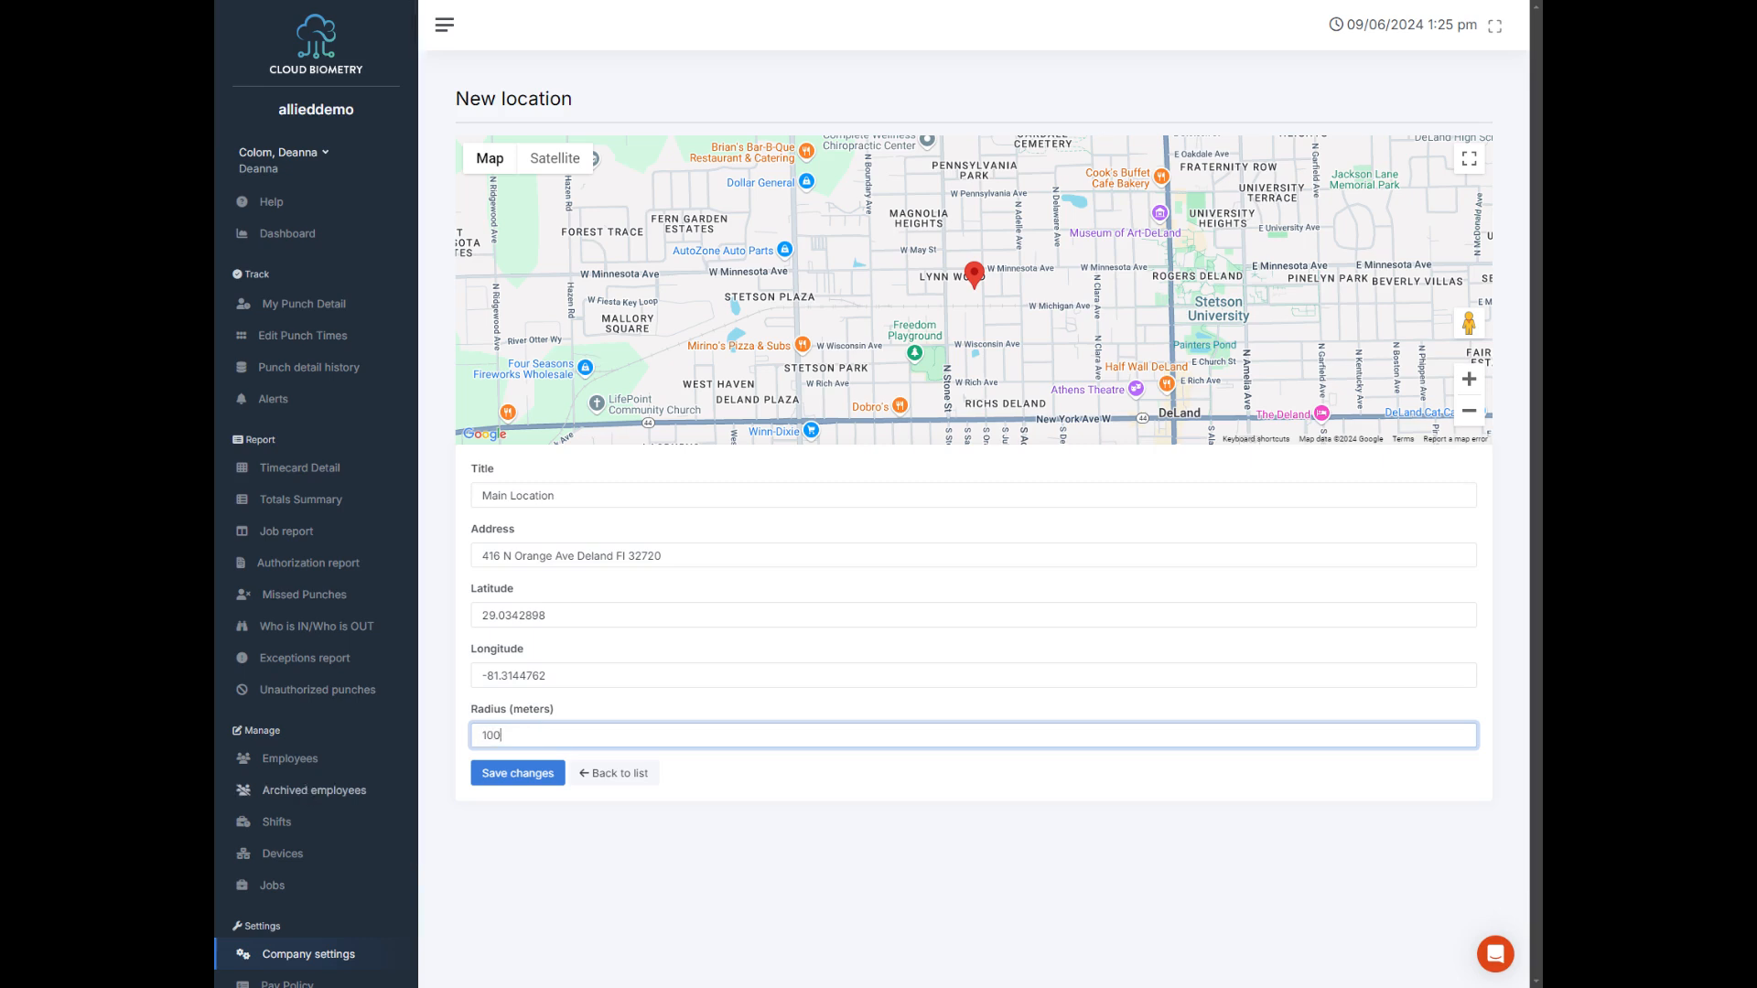
key("Return")
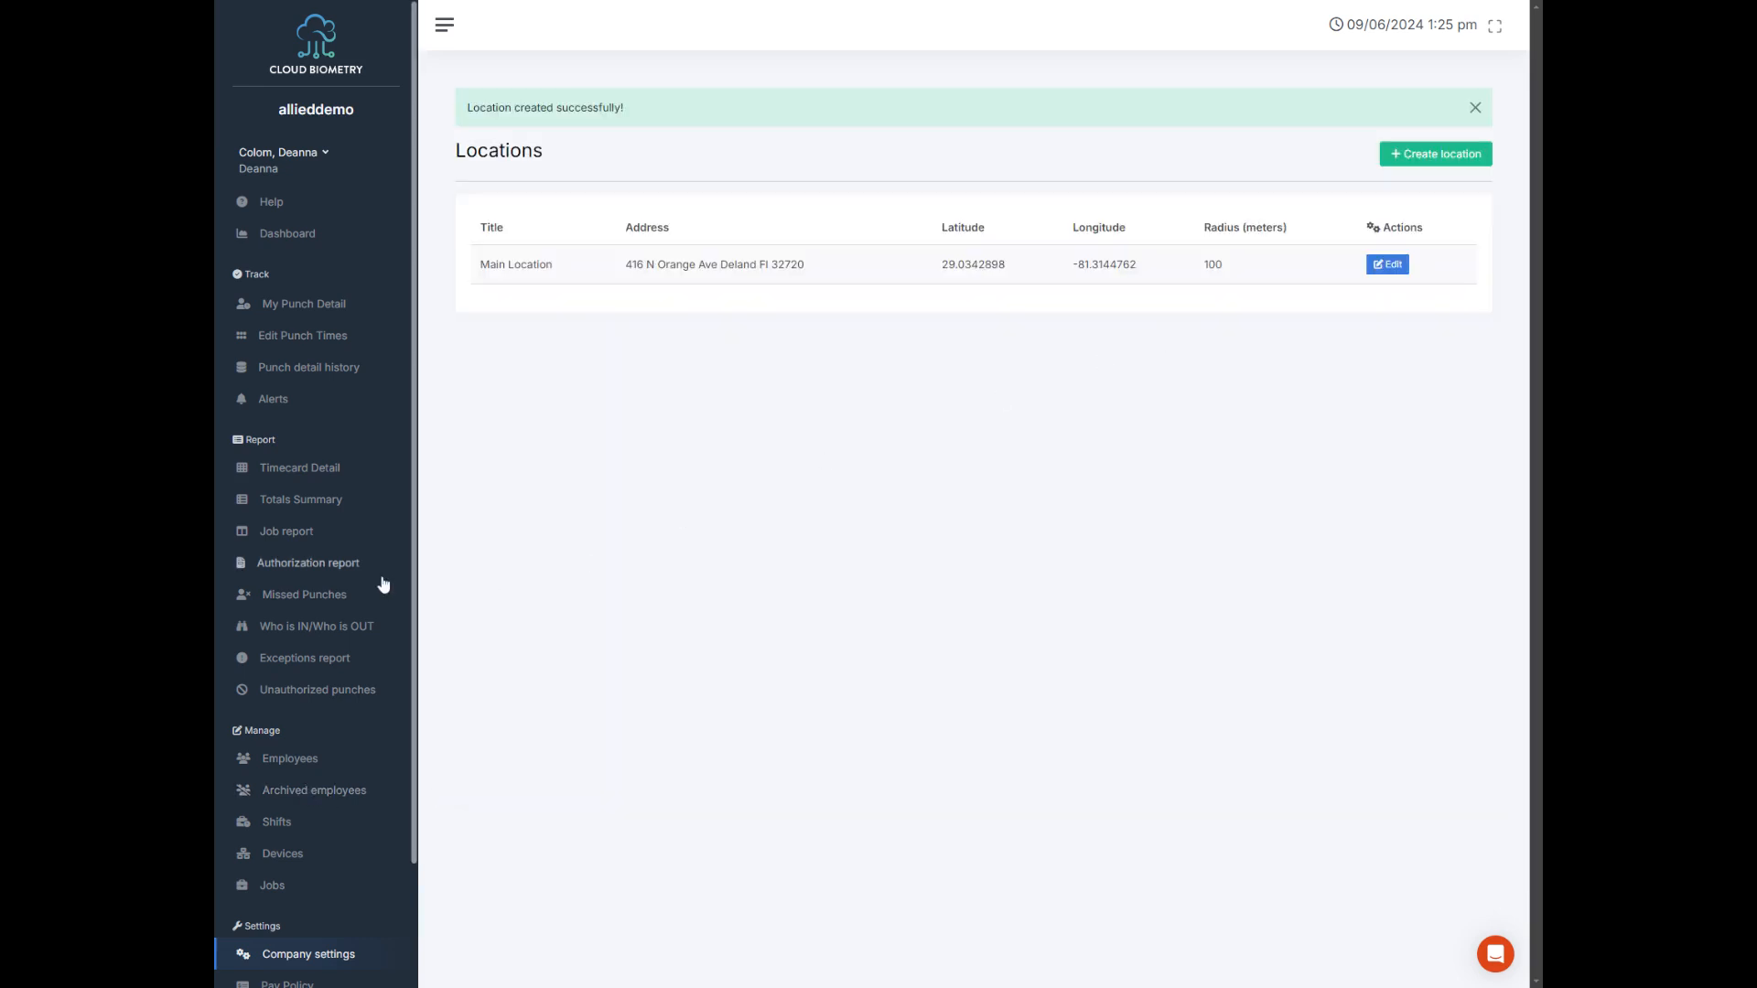
Step: Rename the company's Main Department as Office and save the change
scroll(387, 594, "down", 2)
left_click(346, 826)
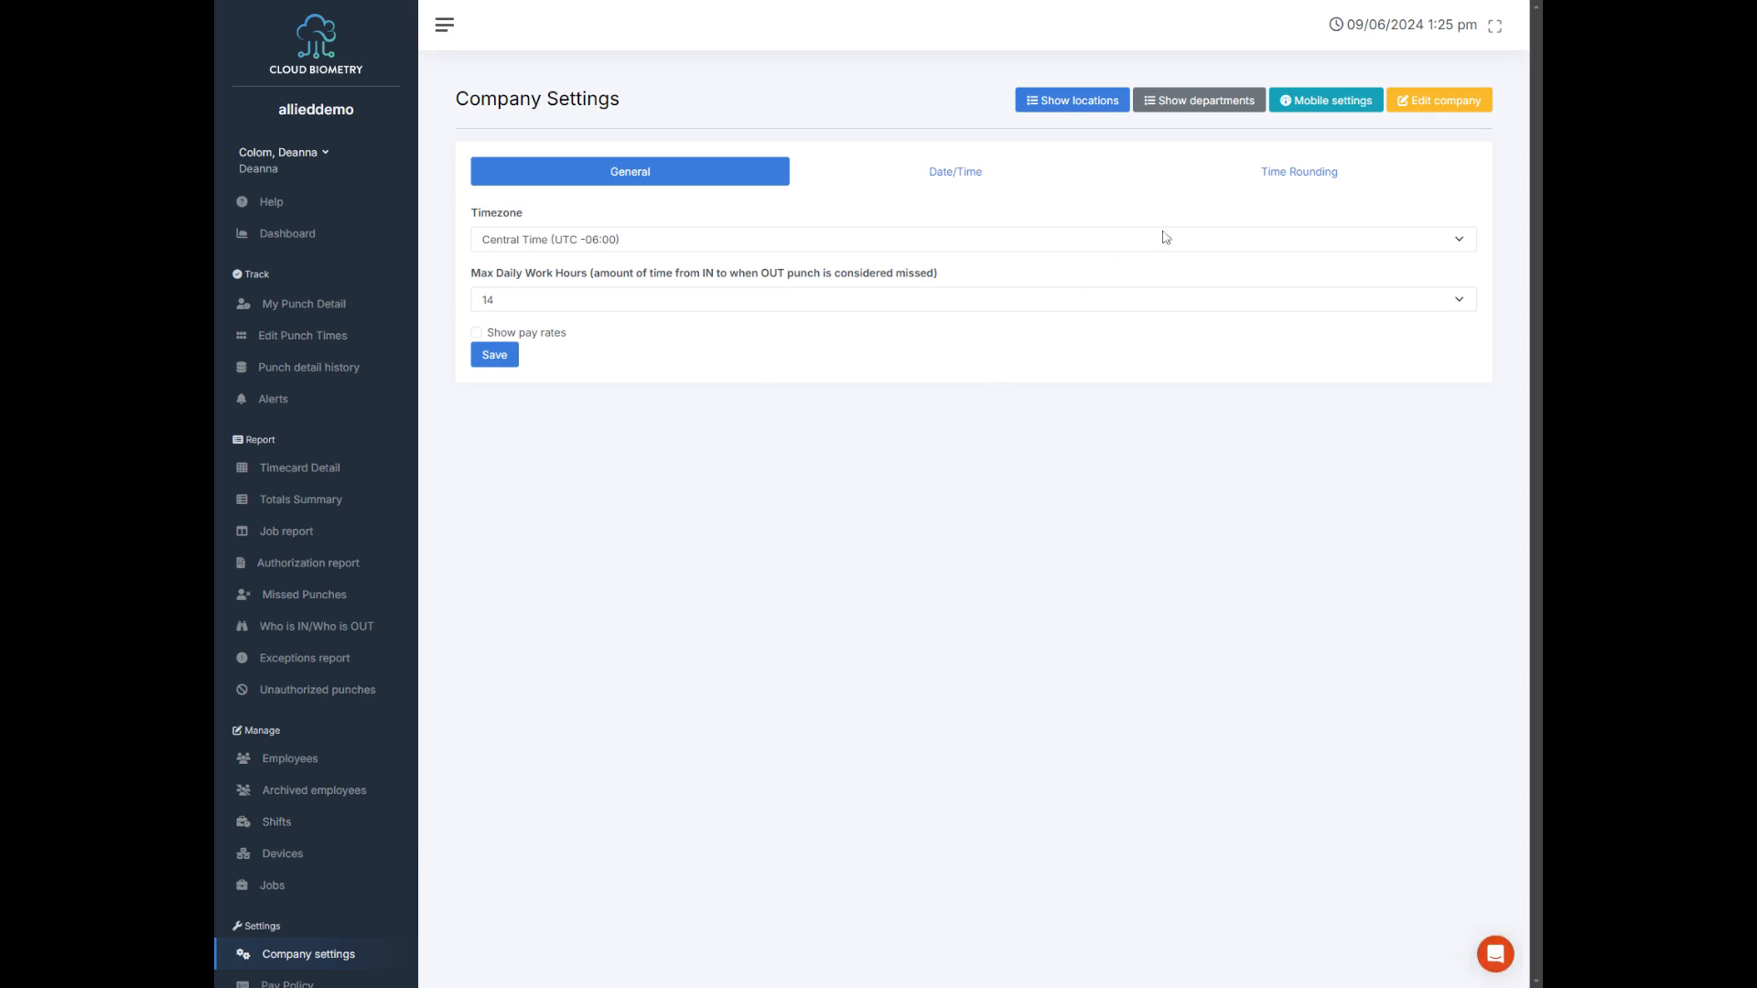
left_click(1211, 111)
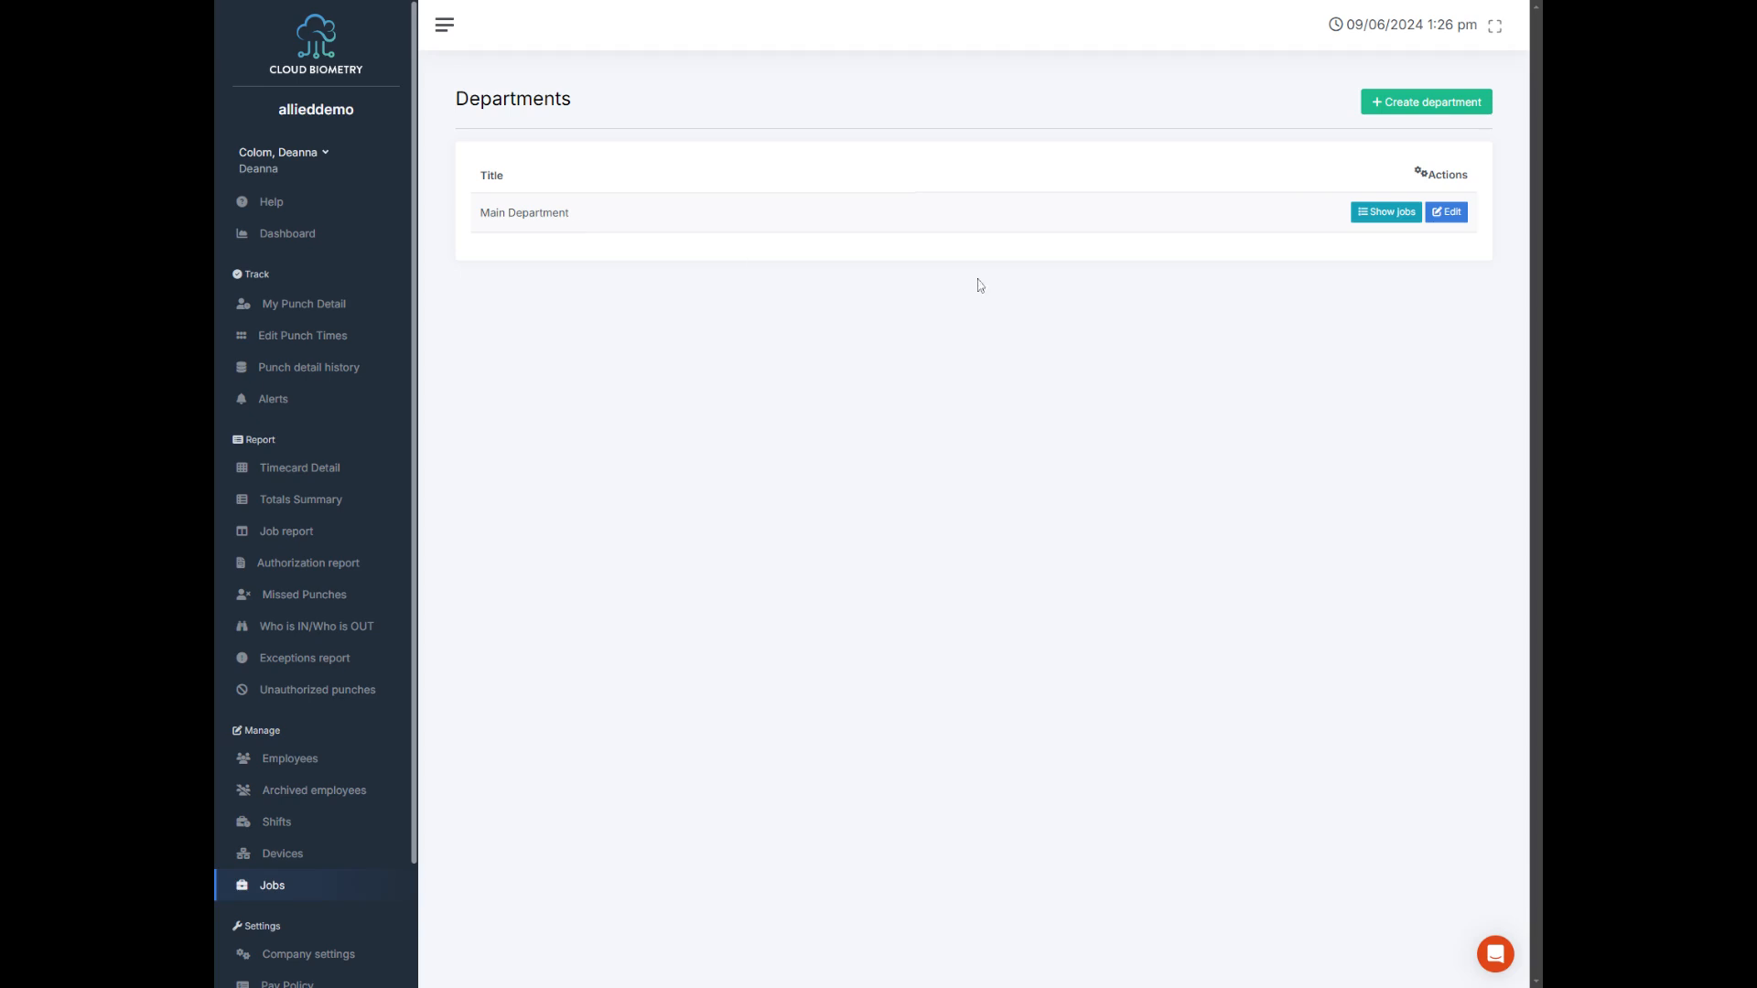
left_click(1448, 216)
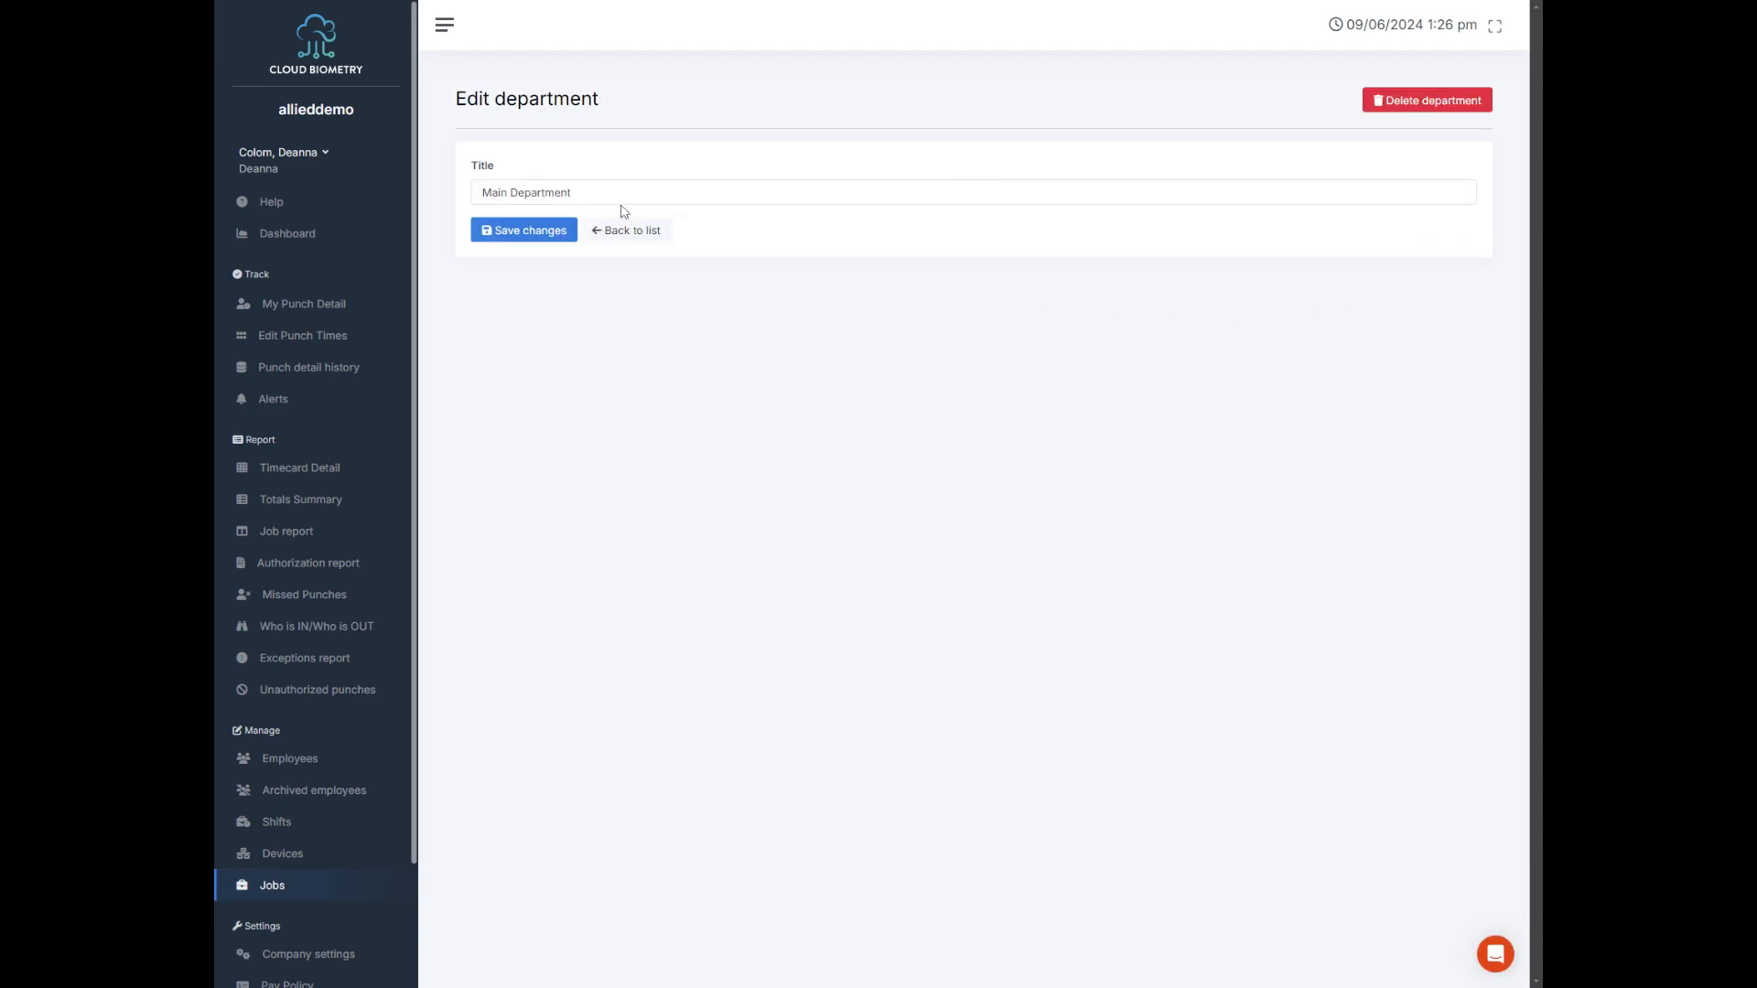
left_click_drag(623, 198, 474, 194)
type("Office")
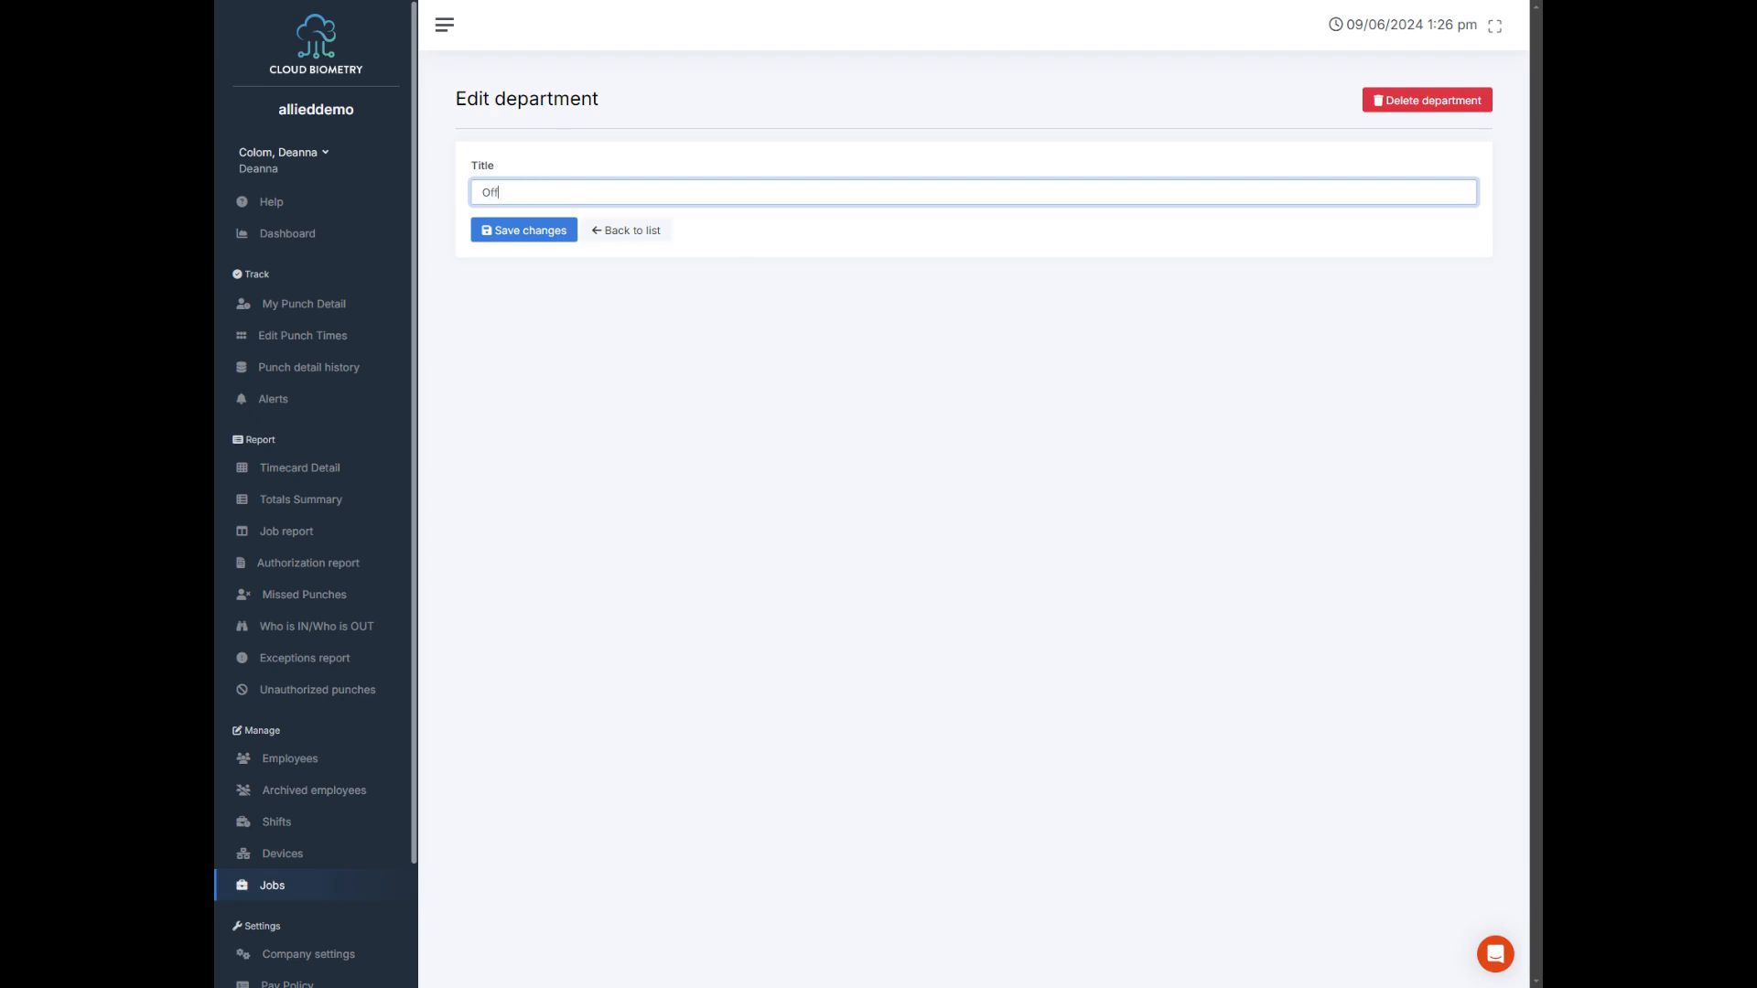
key("Return")
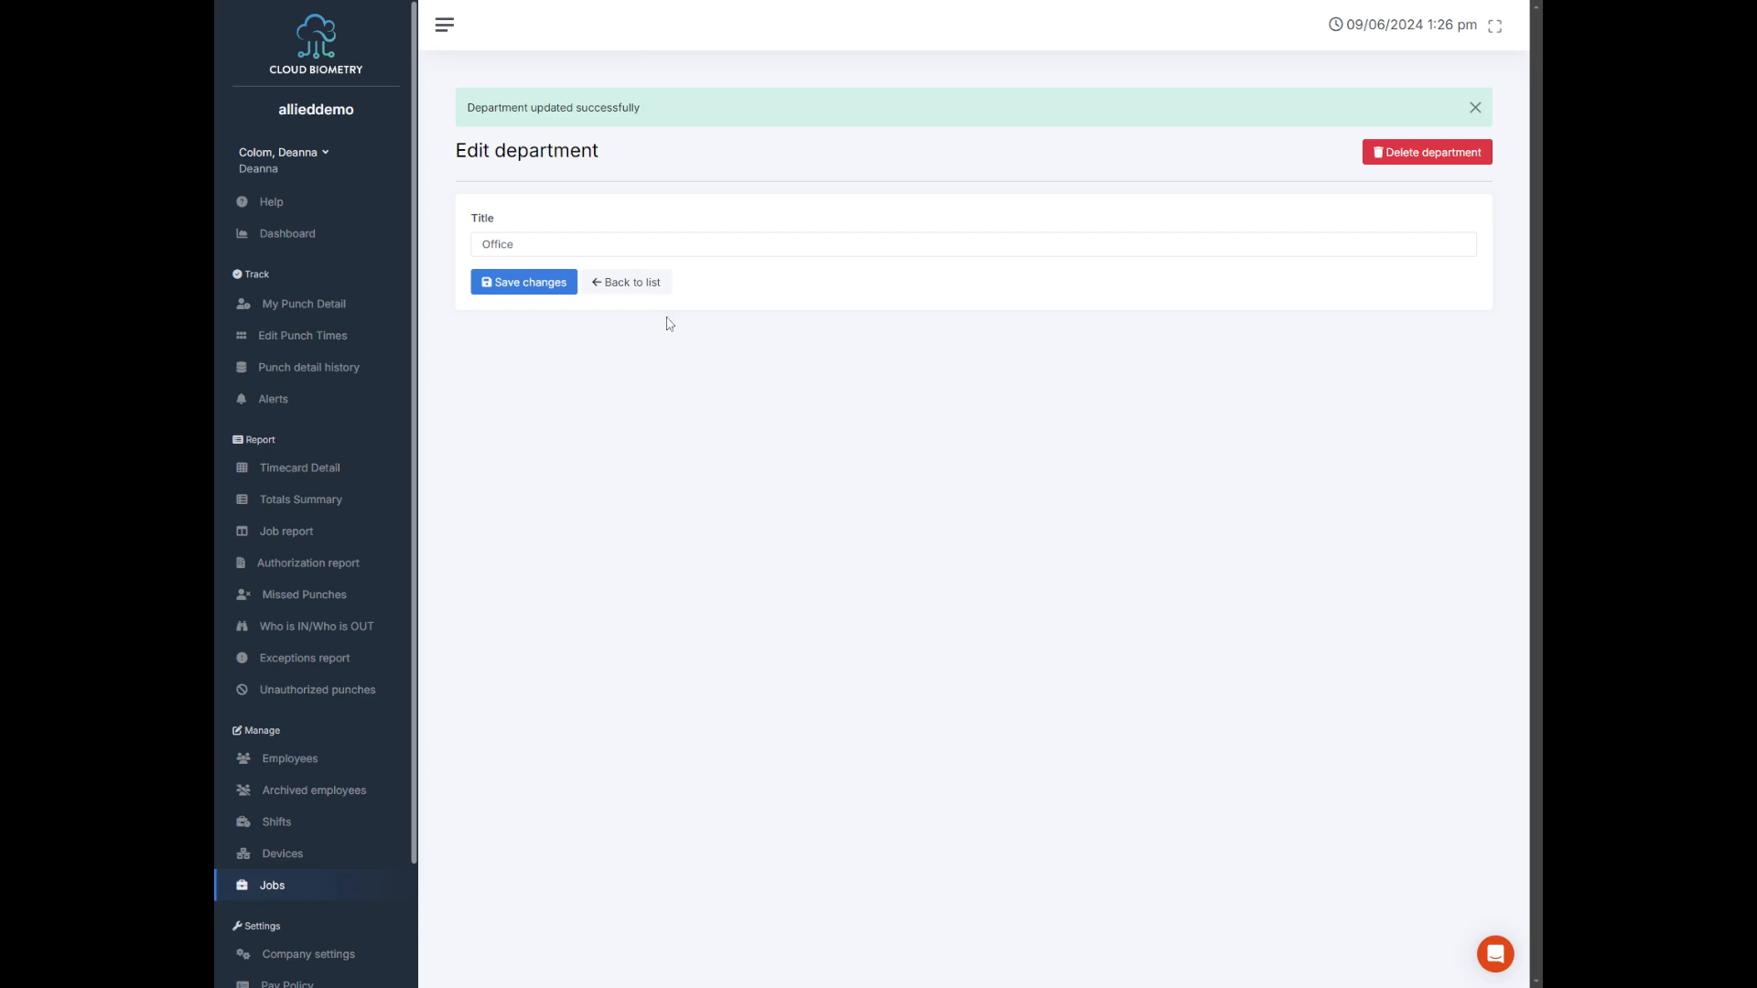
Step: Create a new department titled Warehouse
left_click(640, 283)
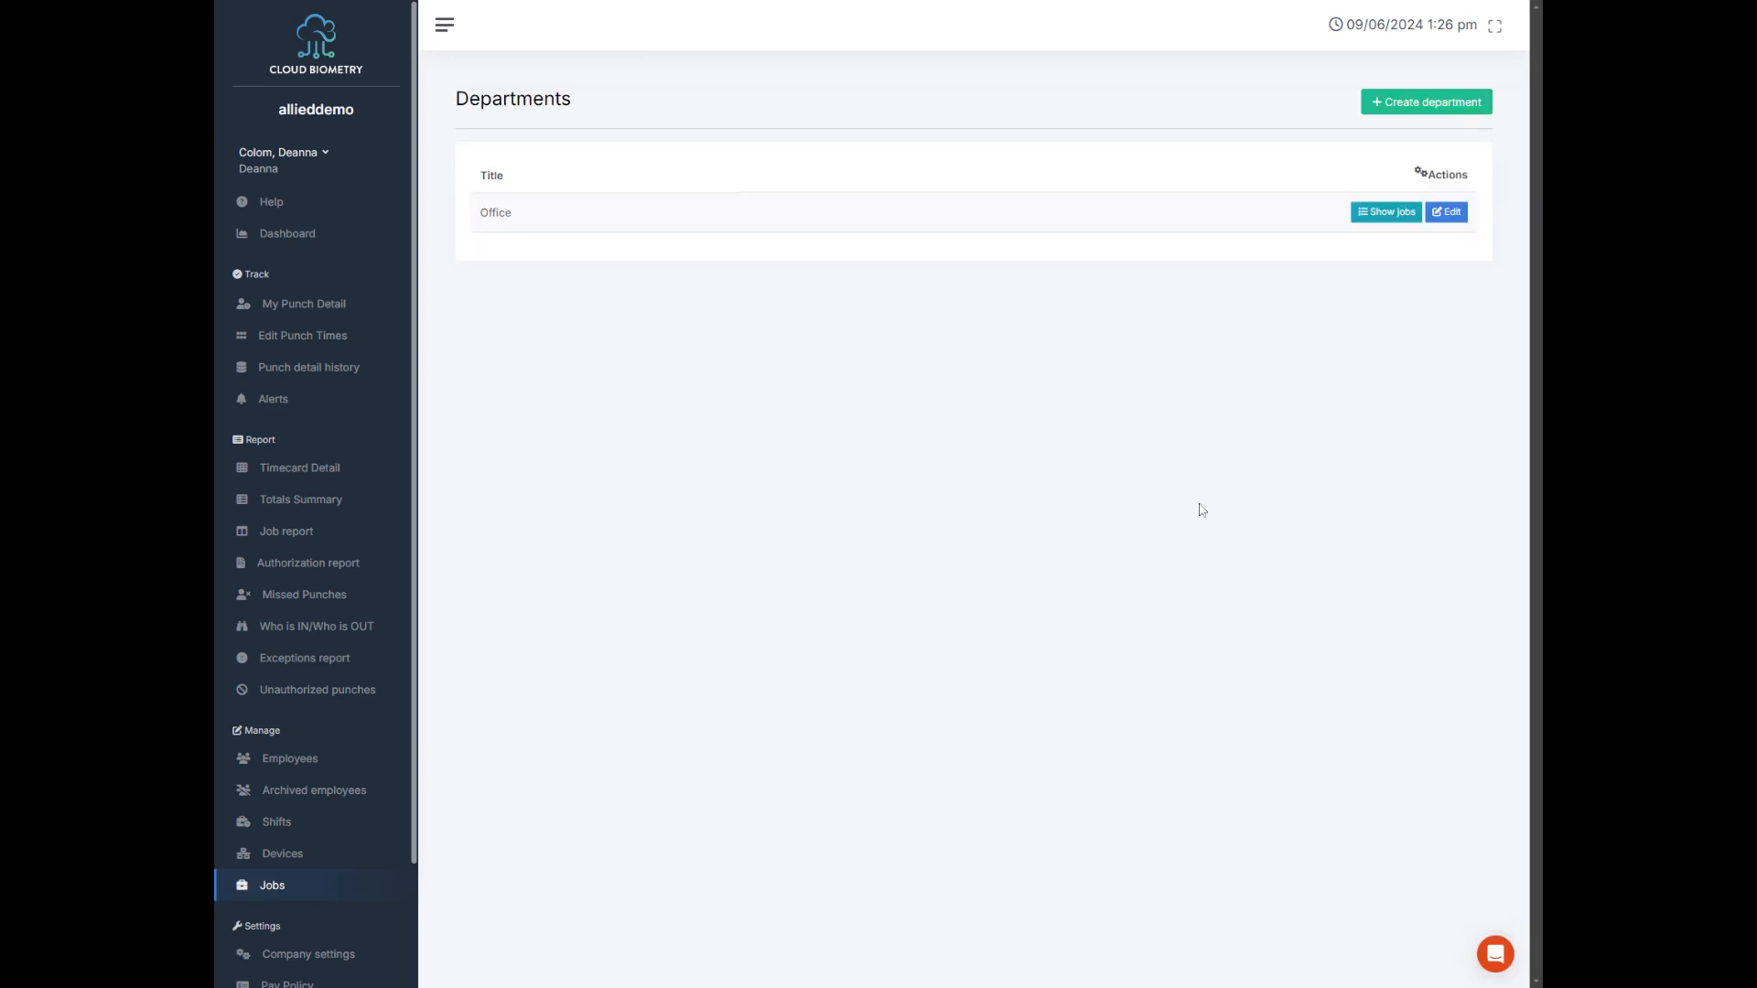
left_click(1424, 110)
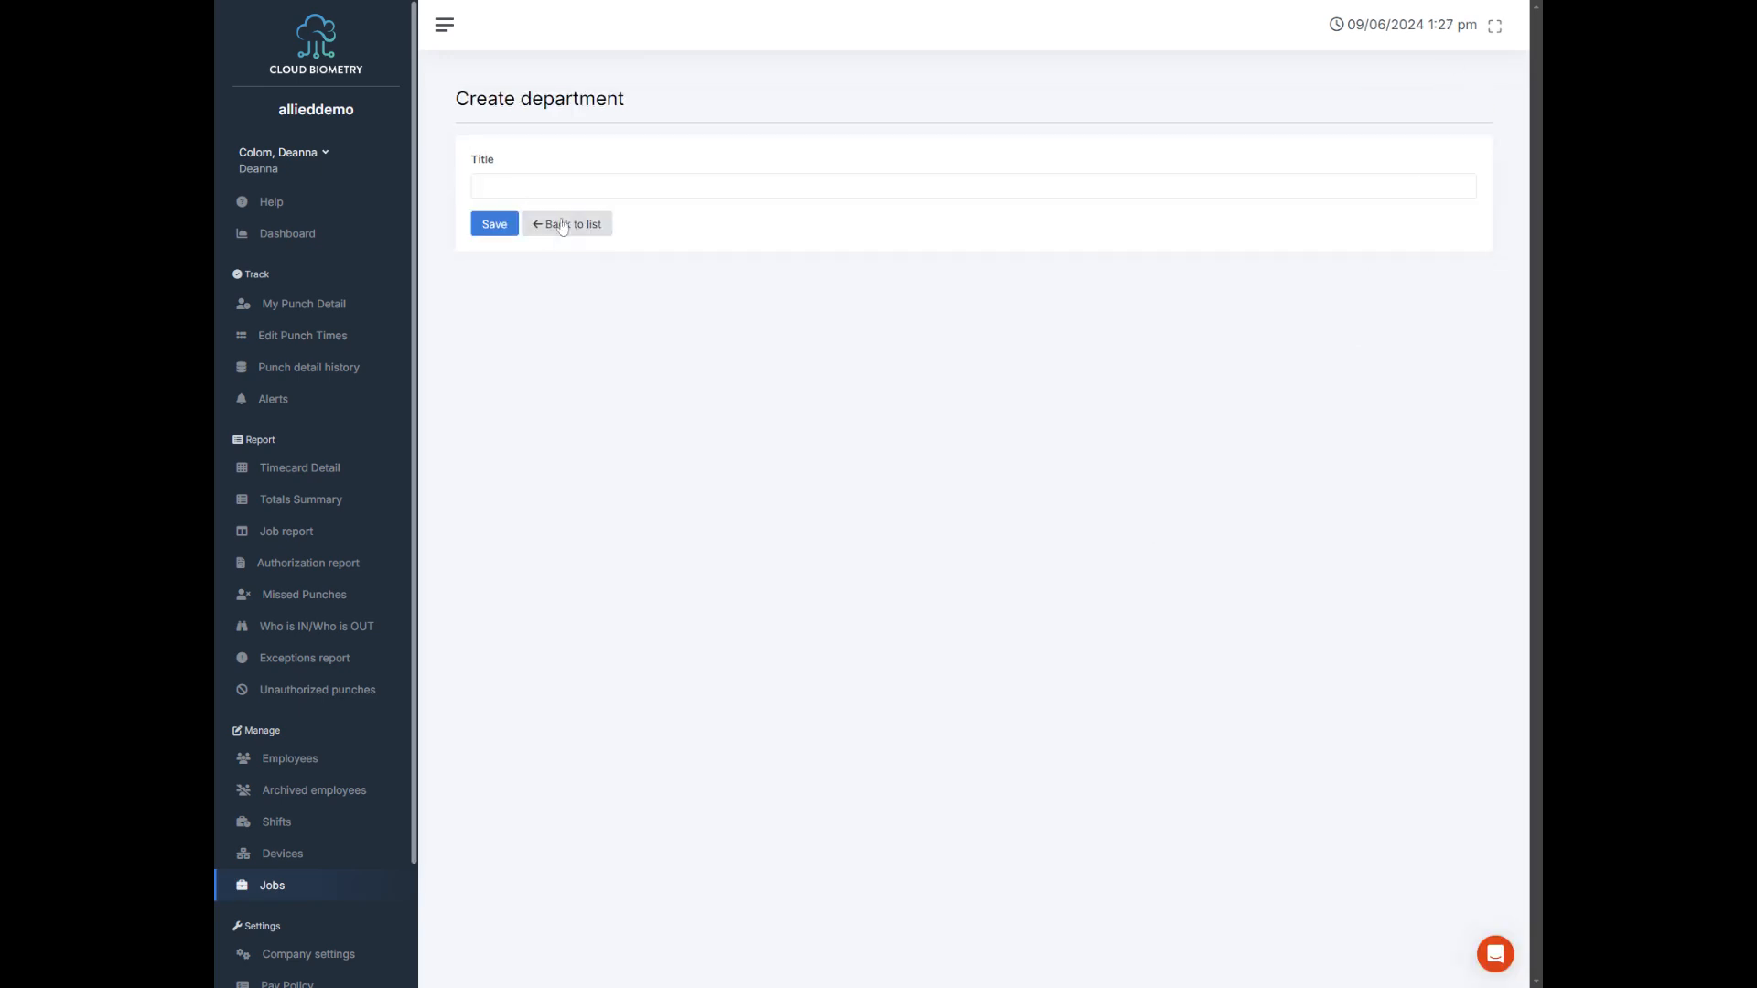
type("Warehouse")
left_click(475, 229)
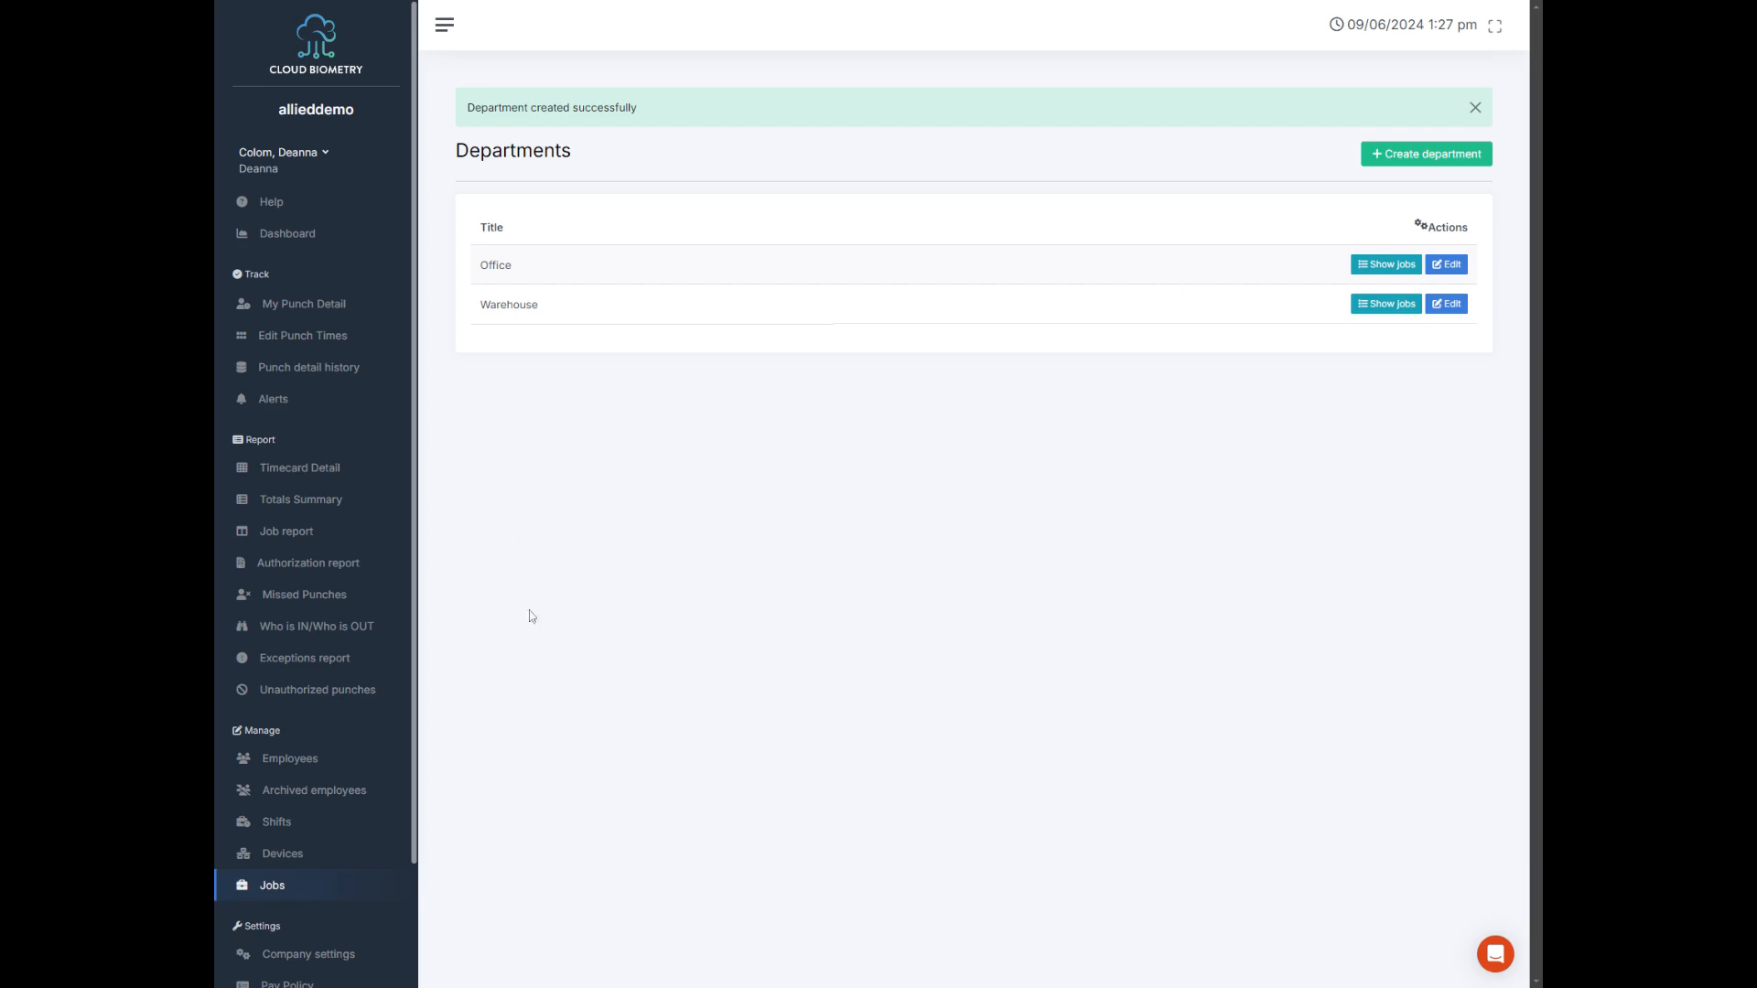
Step: Revisit the company settings and open the help page to view the support contacts
scroll(261, 948, "down", 2)
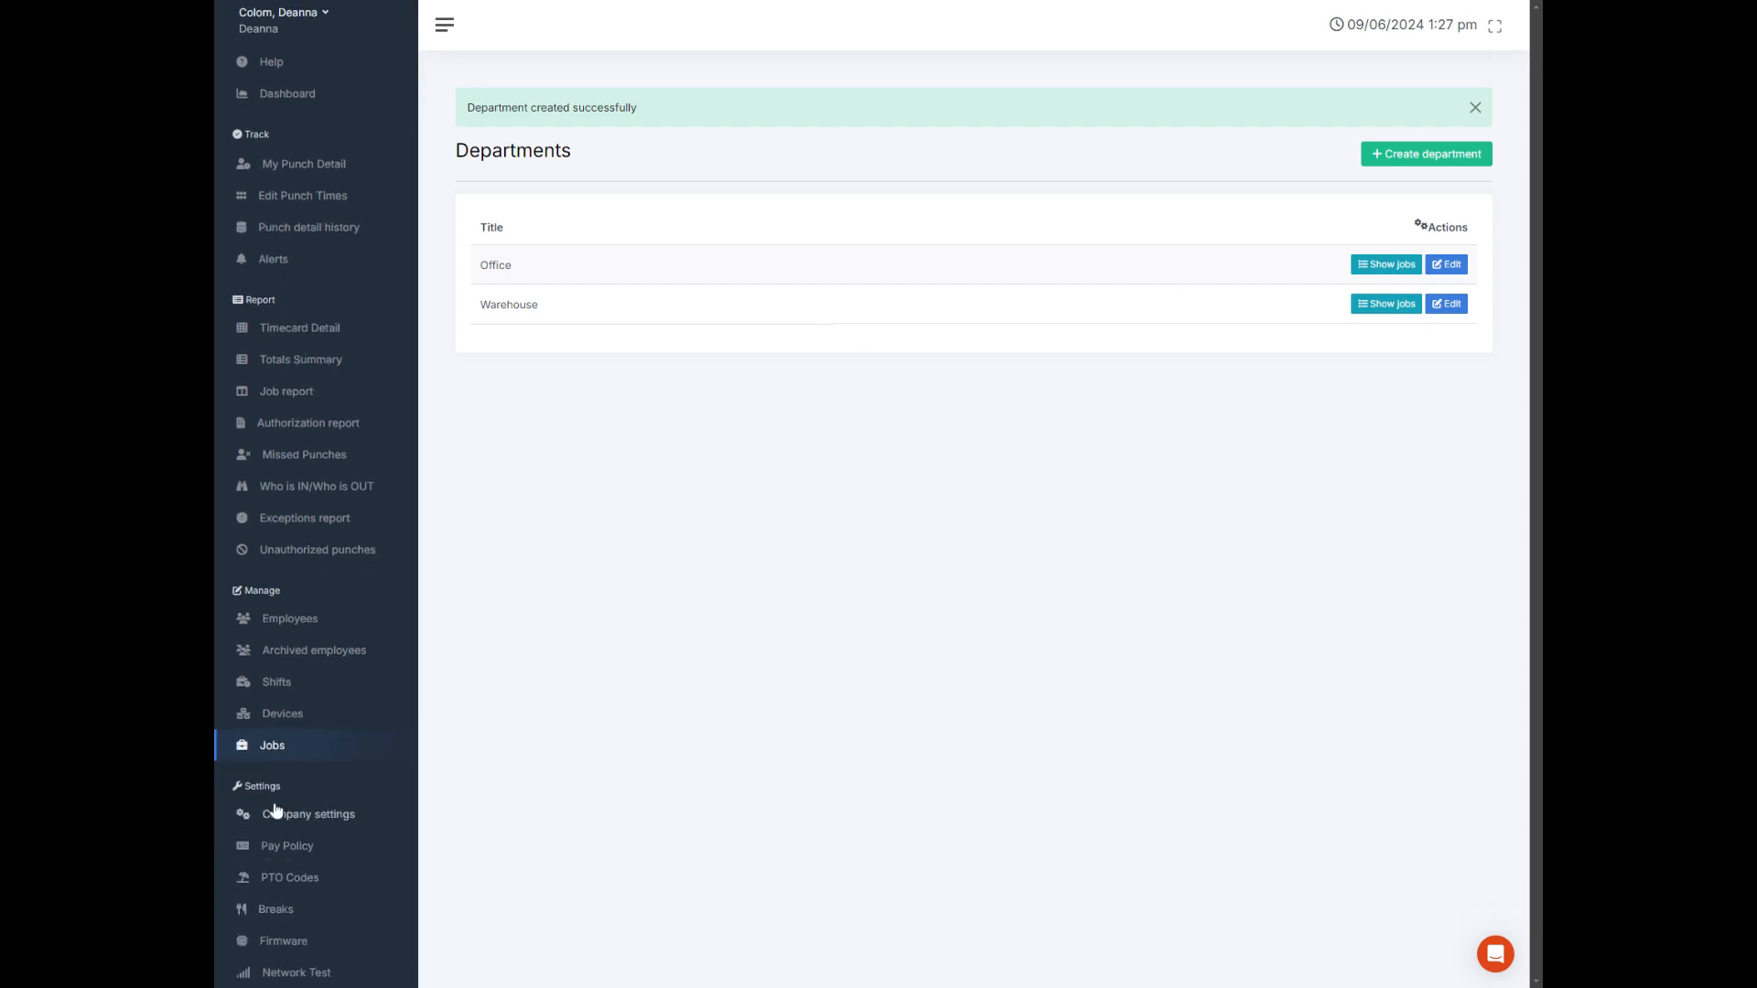
left_click(285, 820)
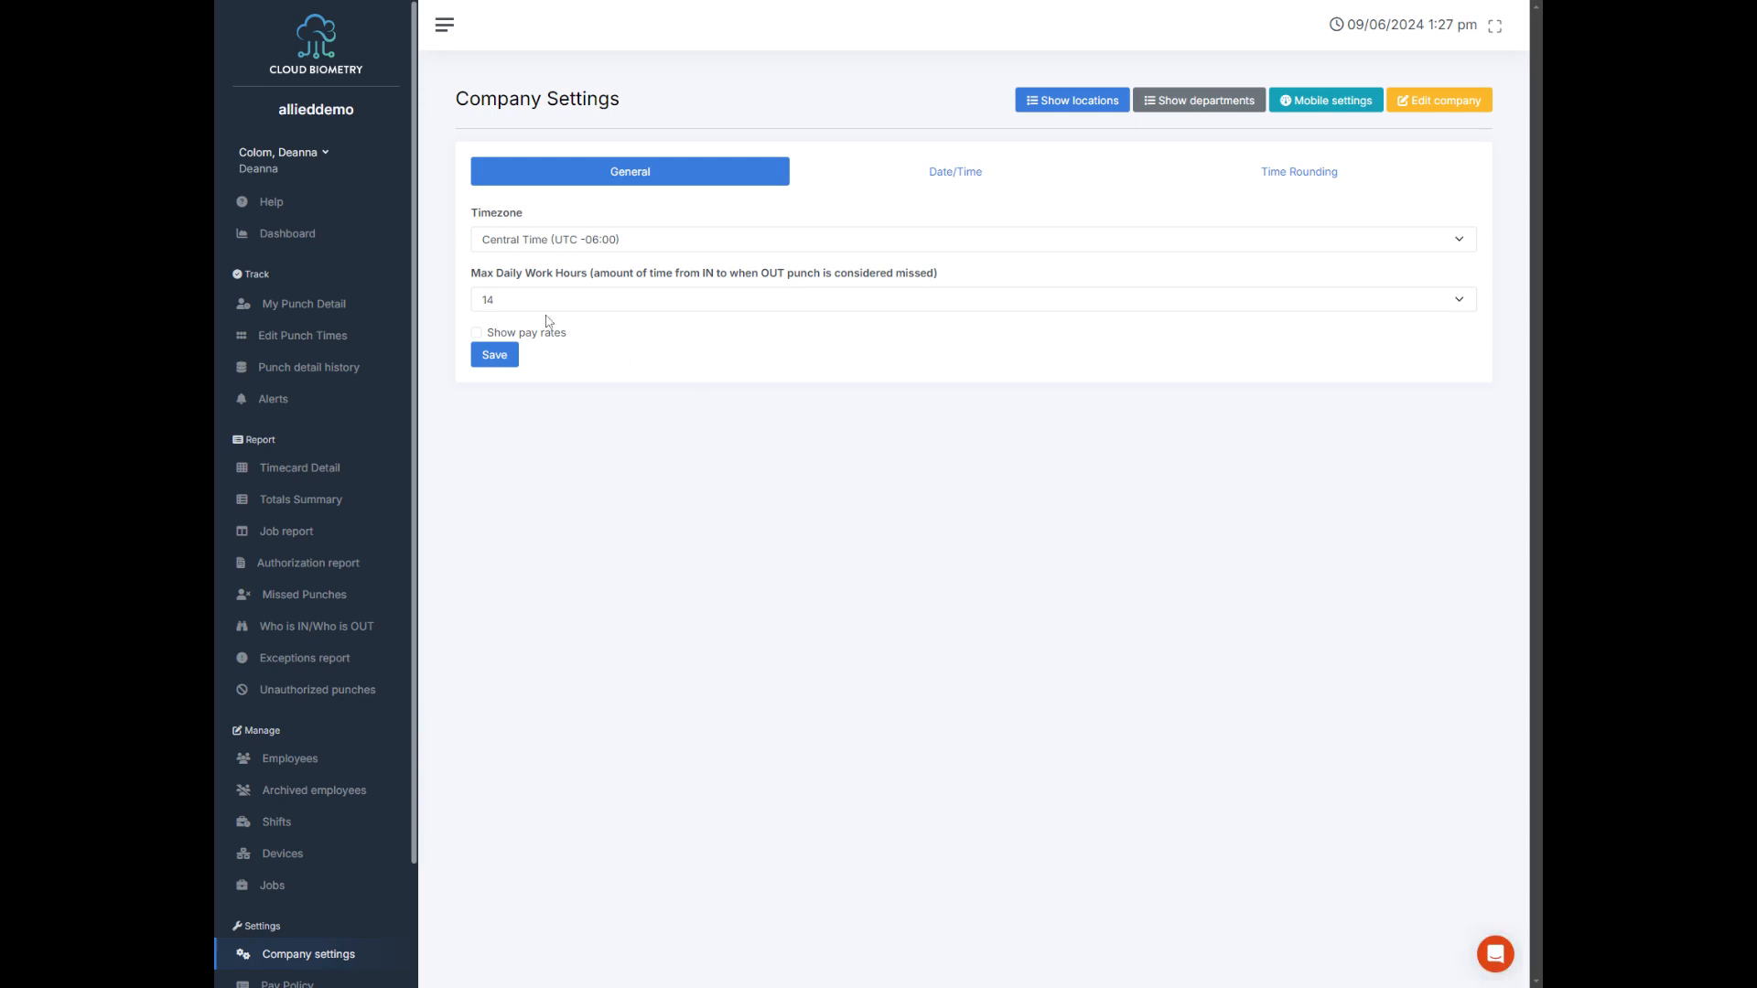
left_click(280, 205)
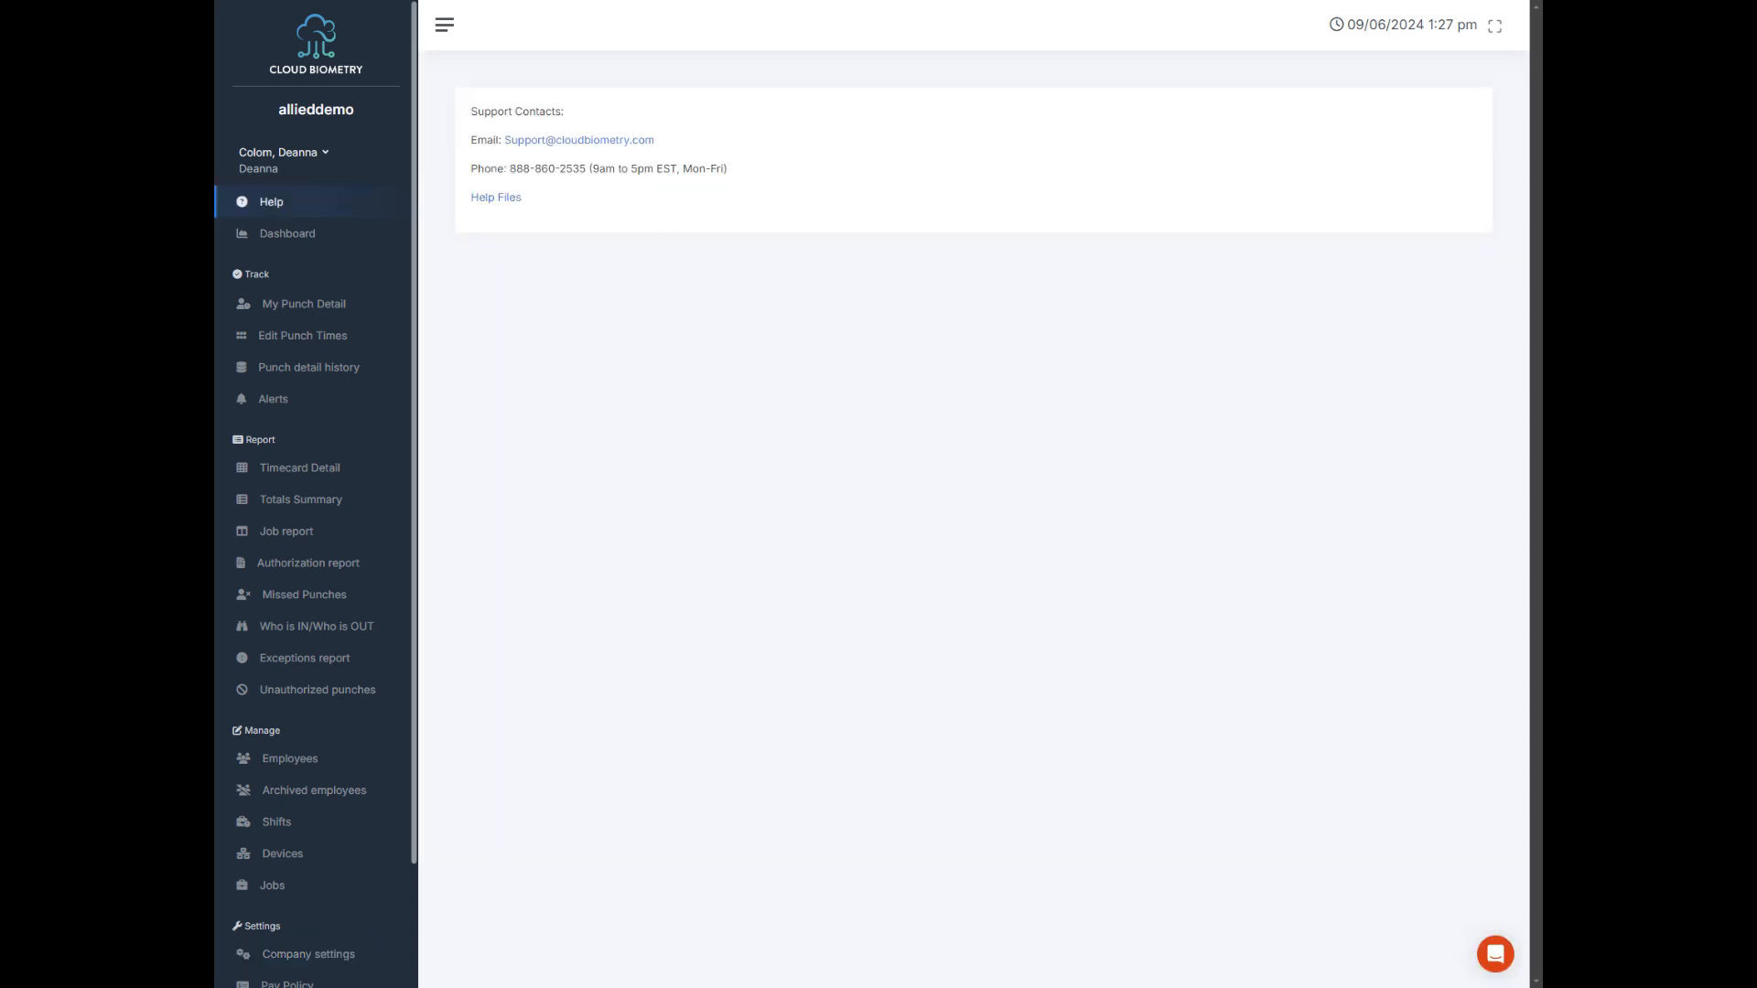